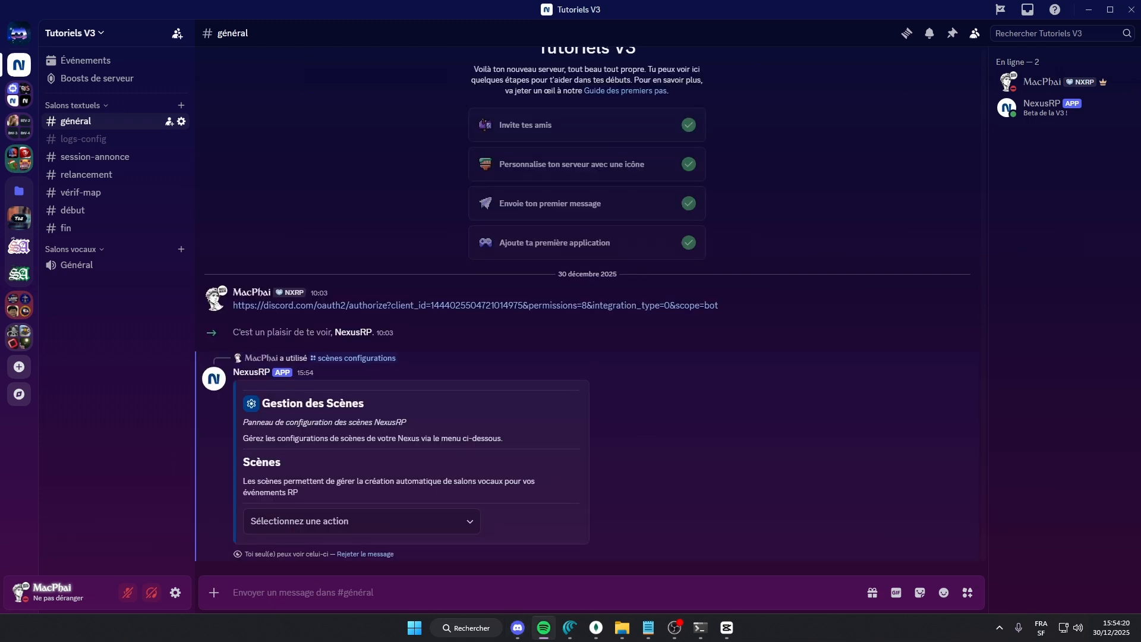
Step: Enable scenes through the Configuration action and open the Configuration des Scènes form at the channel name
left_click(419, 523)
left_click(411, 556)
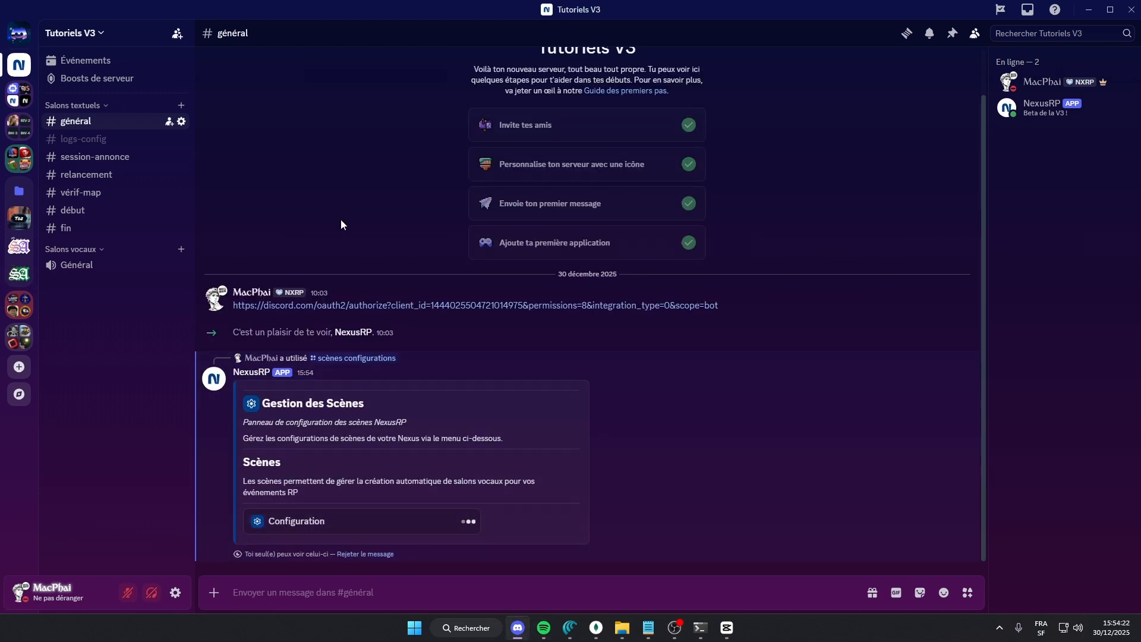
left_click(297, 523)
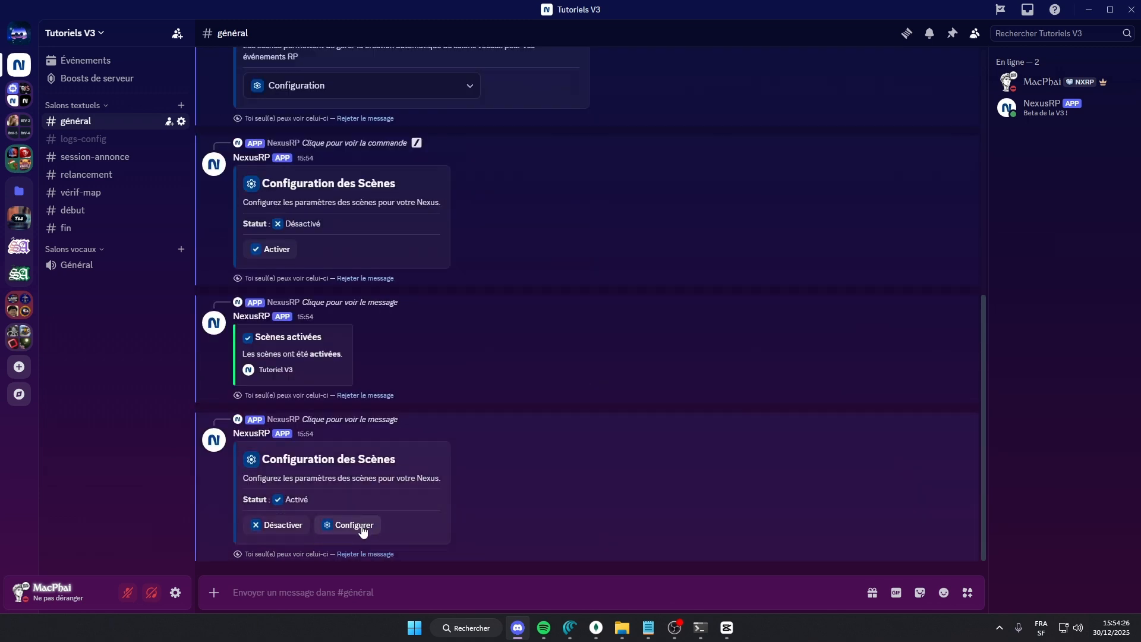
left_click(362, 528)
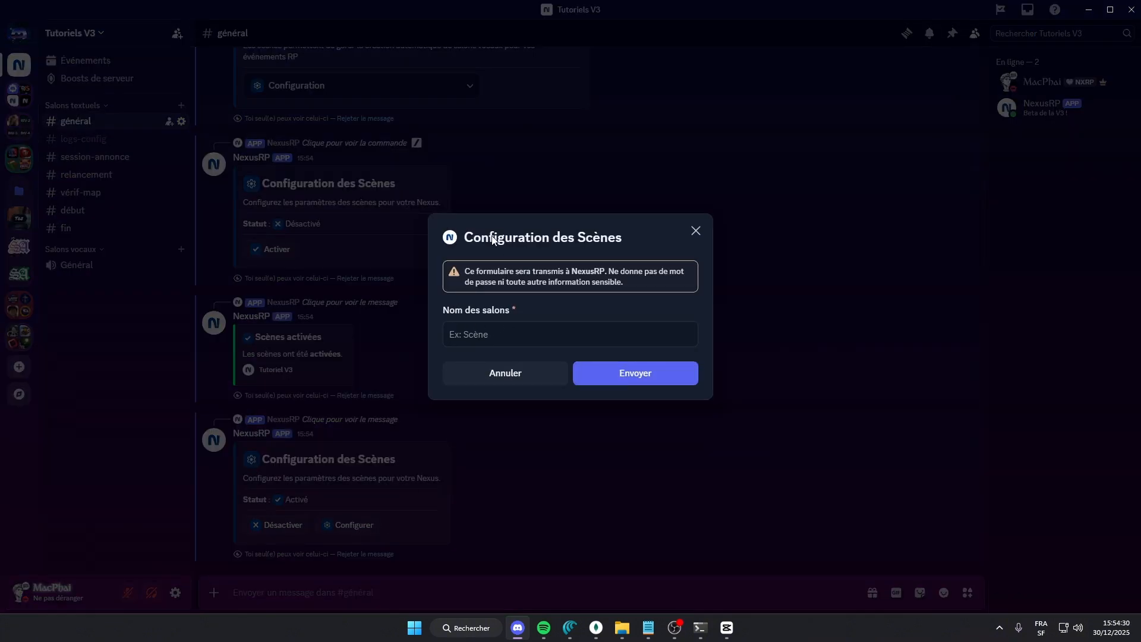
left_click(504, 329)
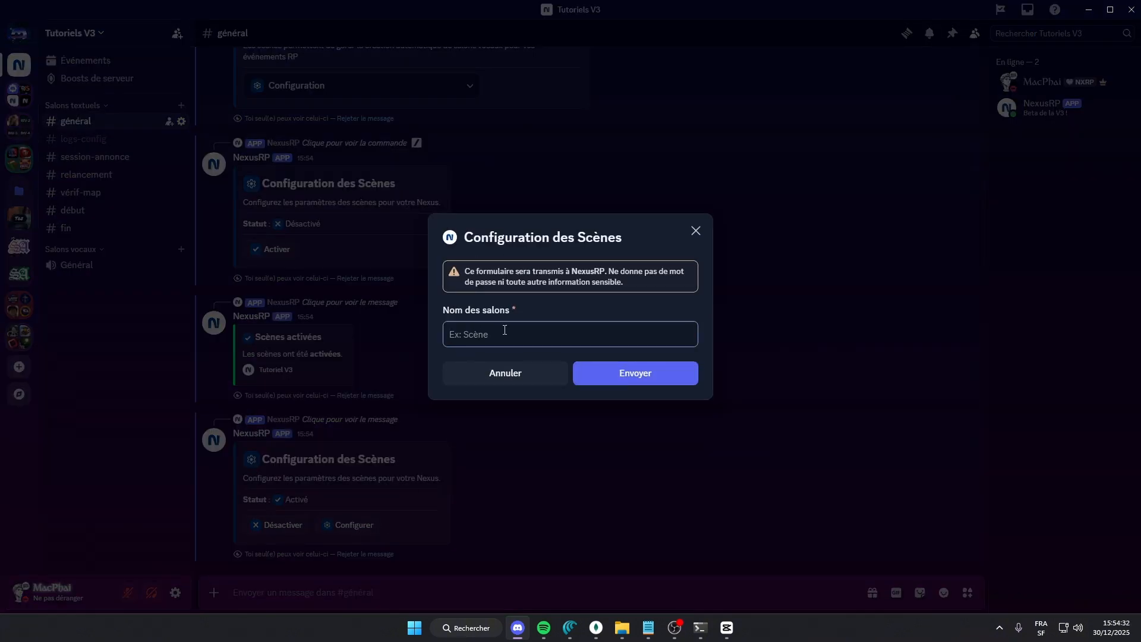
type("Scène")
key("ctrl+a")
type("Radio")
key("ctrl+a")
key("BackSpace")
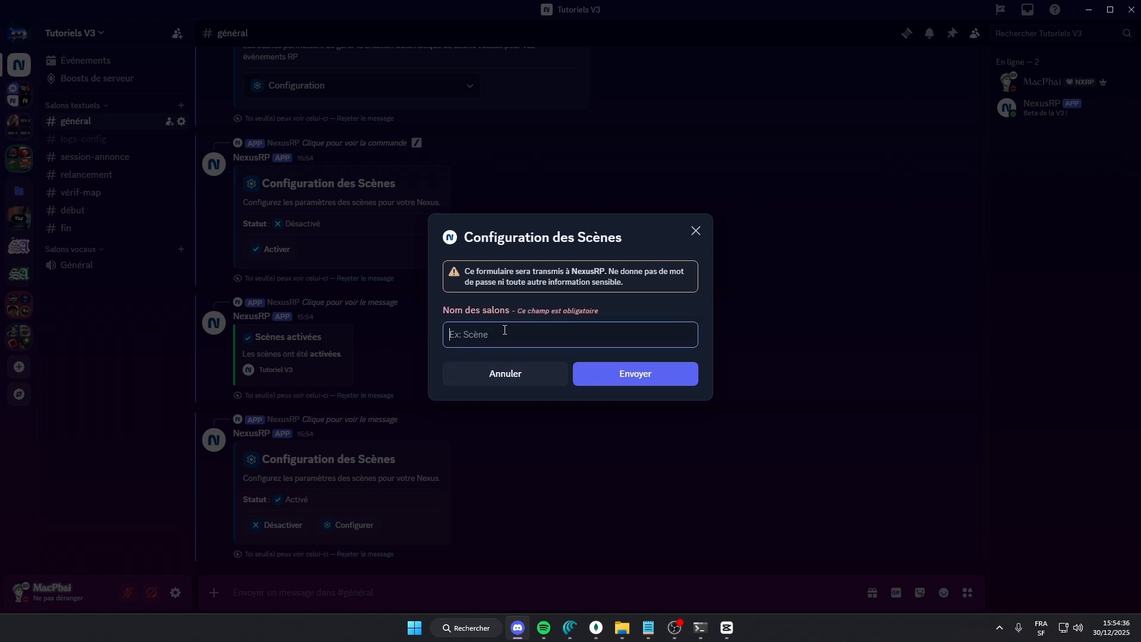
type("Appel")
key("ctrl+a")
key("BackSpace")
Step: Set Nom des salons to Scène and submit the scenes configuration form
type("Scène")
left_click(657, 375)
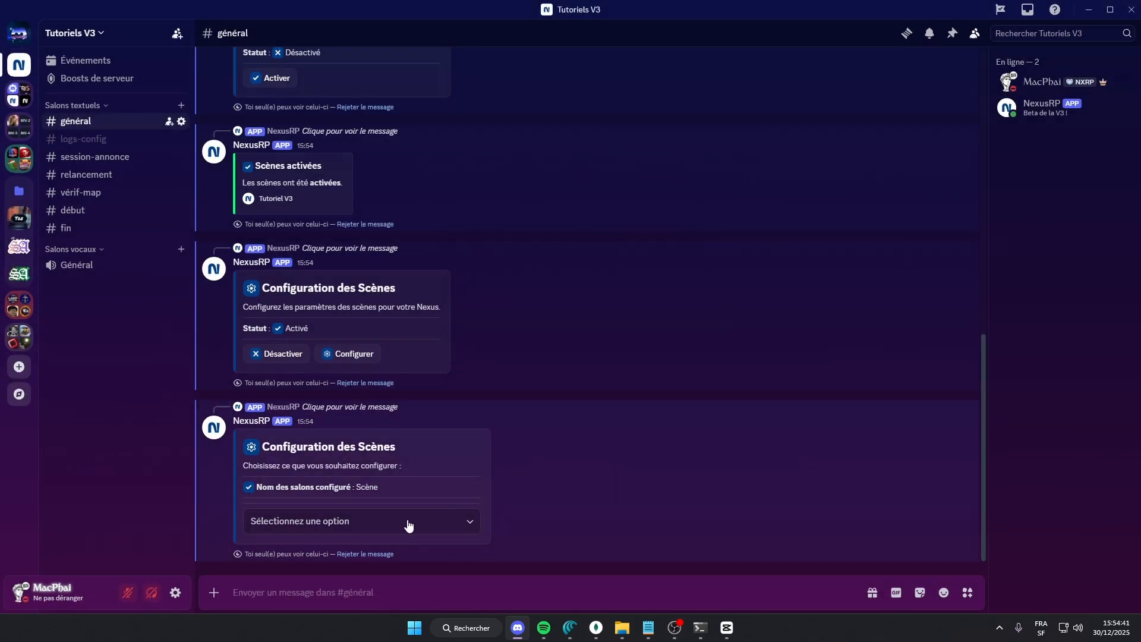
left_click(408, 525)
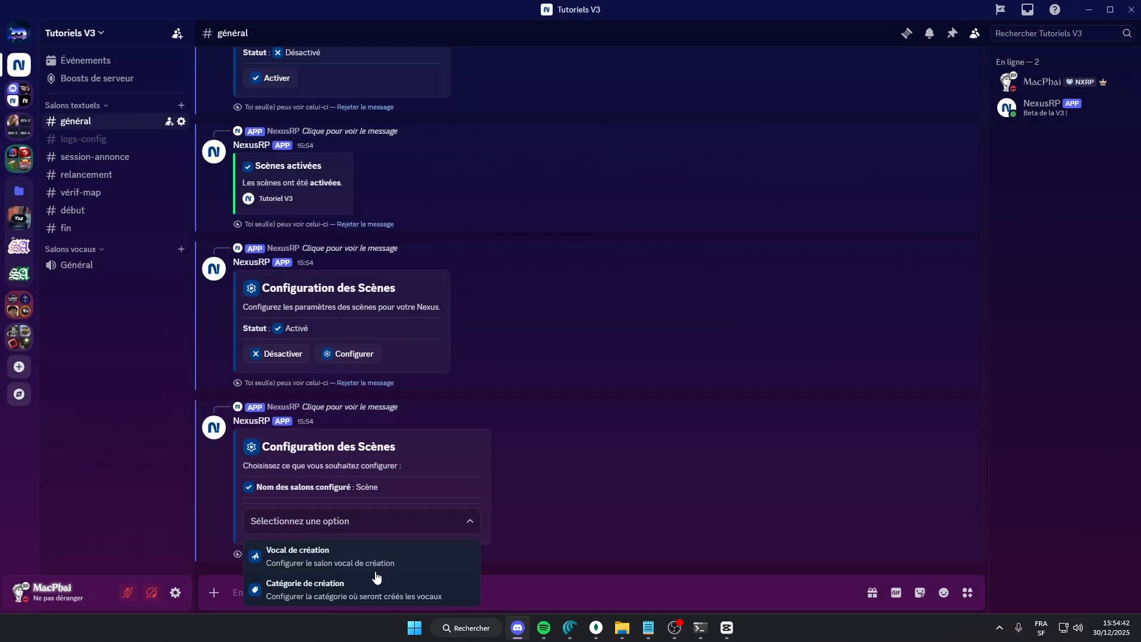
left_click(400, 500)
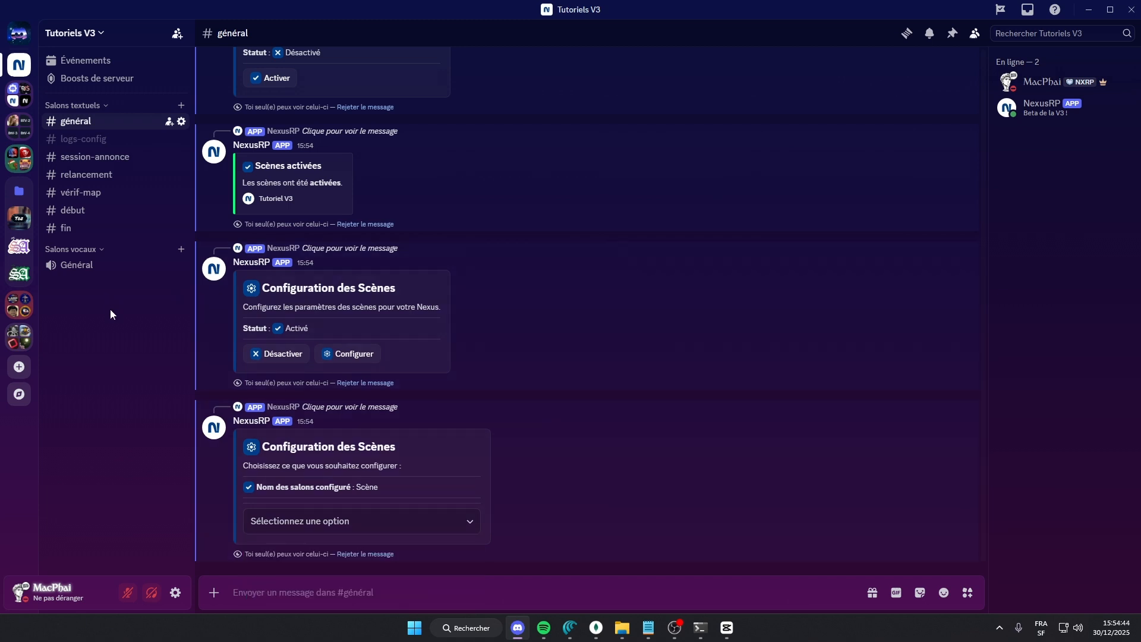
Step: Create a new non-private server category named scène rp
right_click(105, 316)
left_click(158, 381)
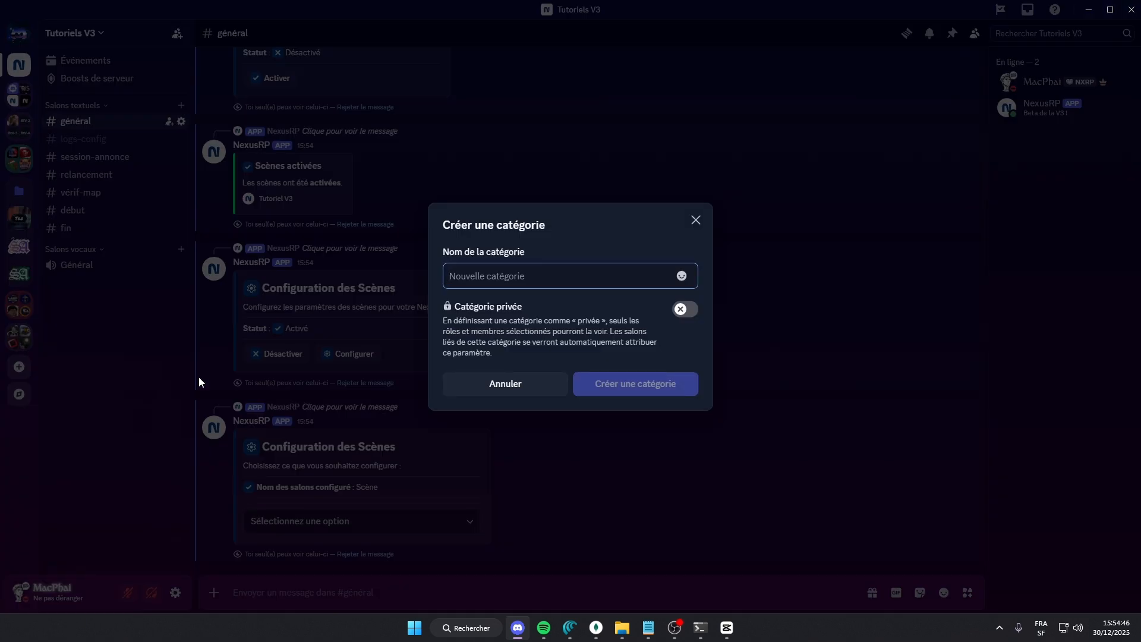
type("scène rp")
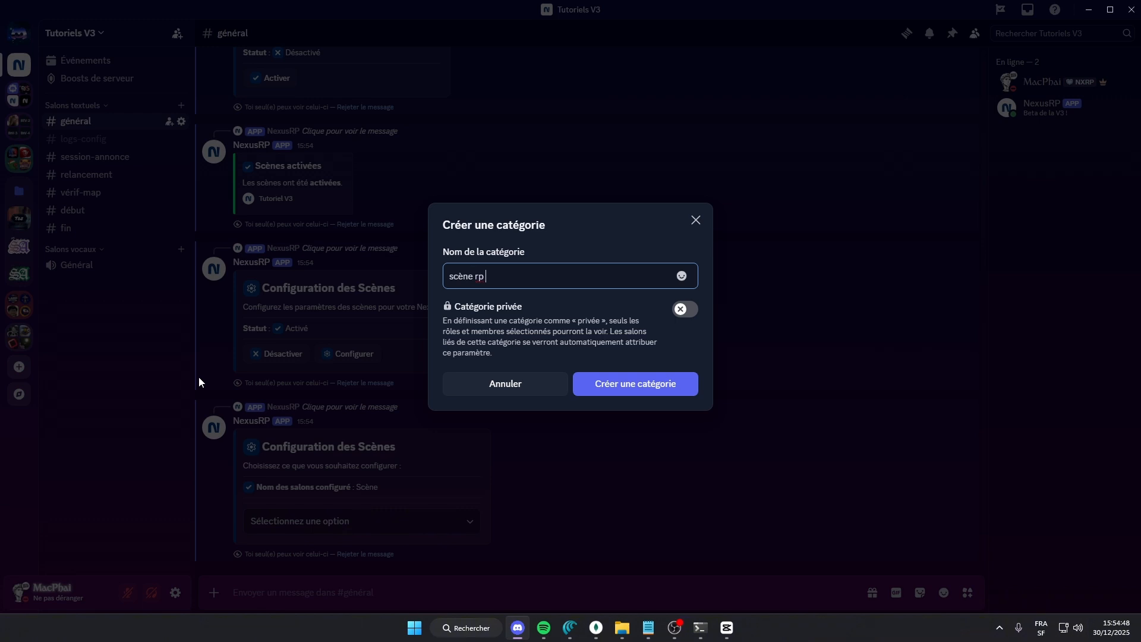
left_click(639, 383)
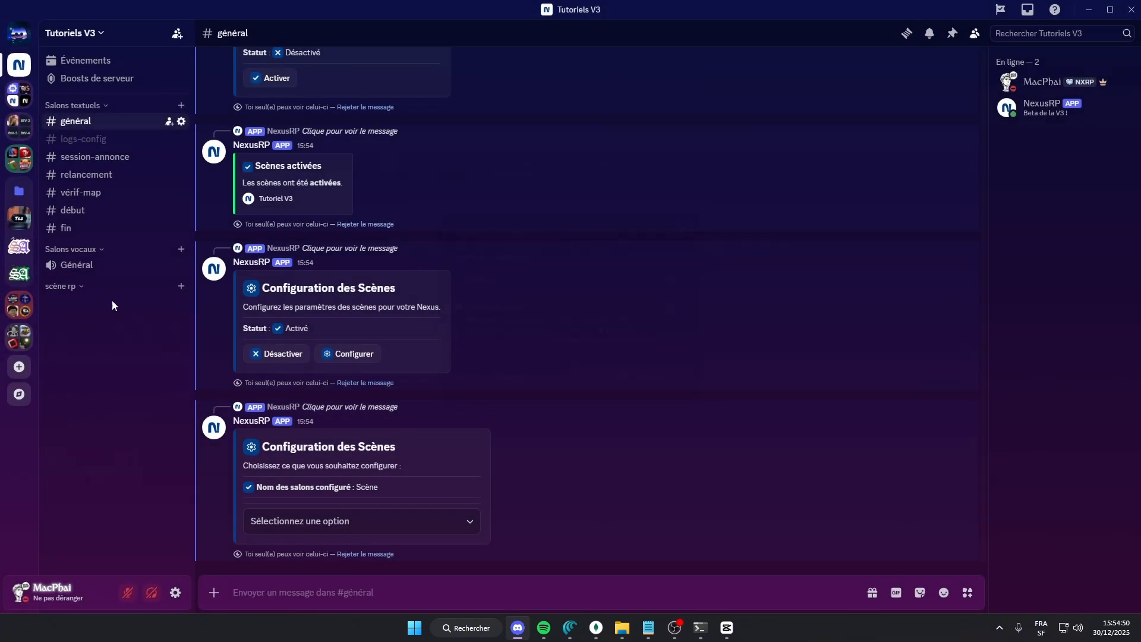
left_click(181, 250)
type("créer-")
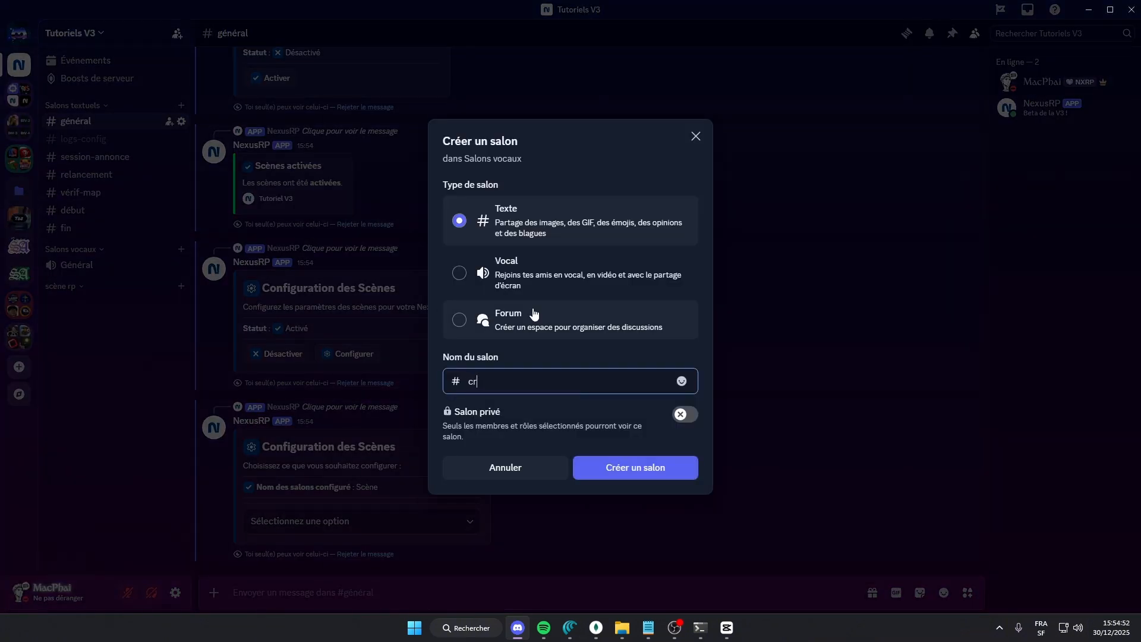
type("ta-scène")
left_click(630, 468)
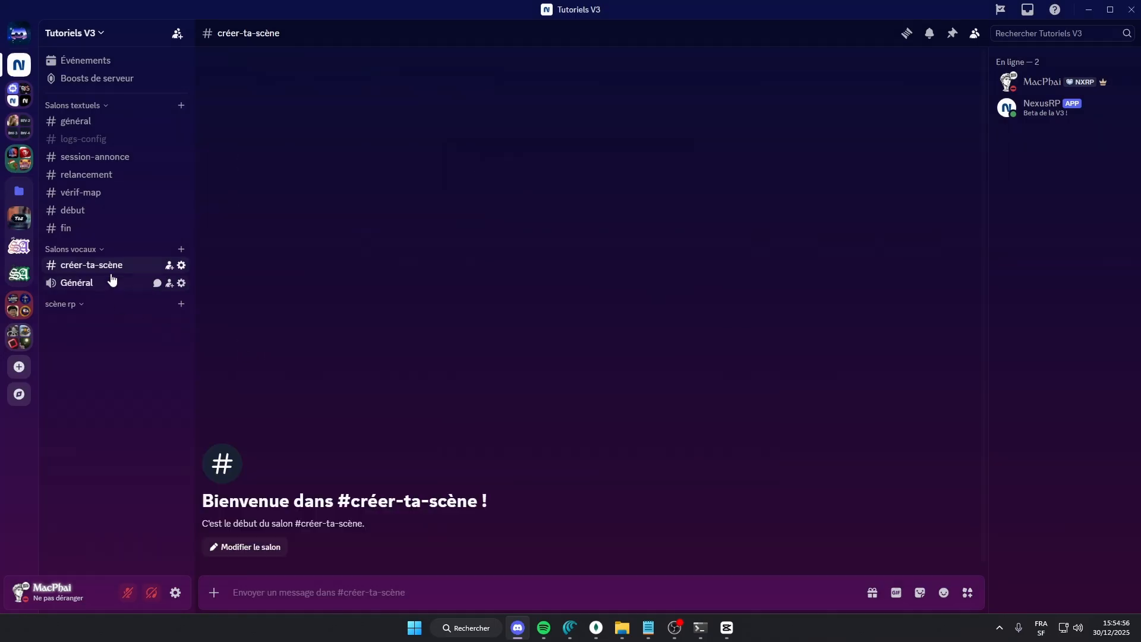
right_click(116, 266)
left_click(250, 261)
right_click(114, 267)
left_click(179, 469)
left_click(658, 335)
Step: Create a voice channel named créer-ta-scène in the Salons vocaux category
left_click(182, 249)
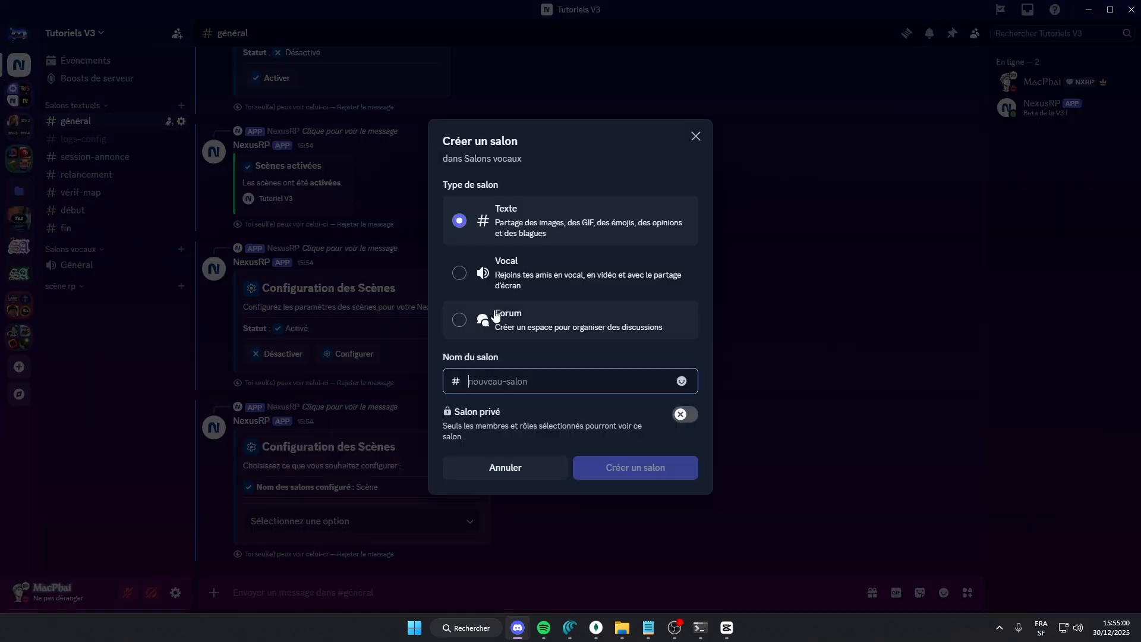
type("créer-ta-scène")
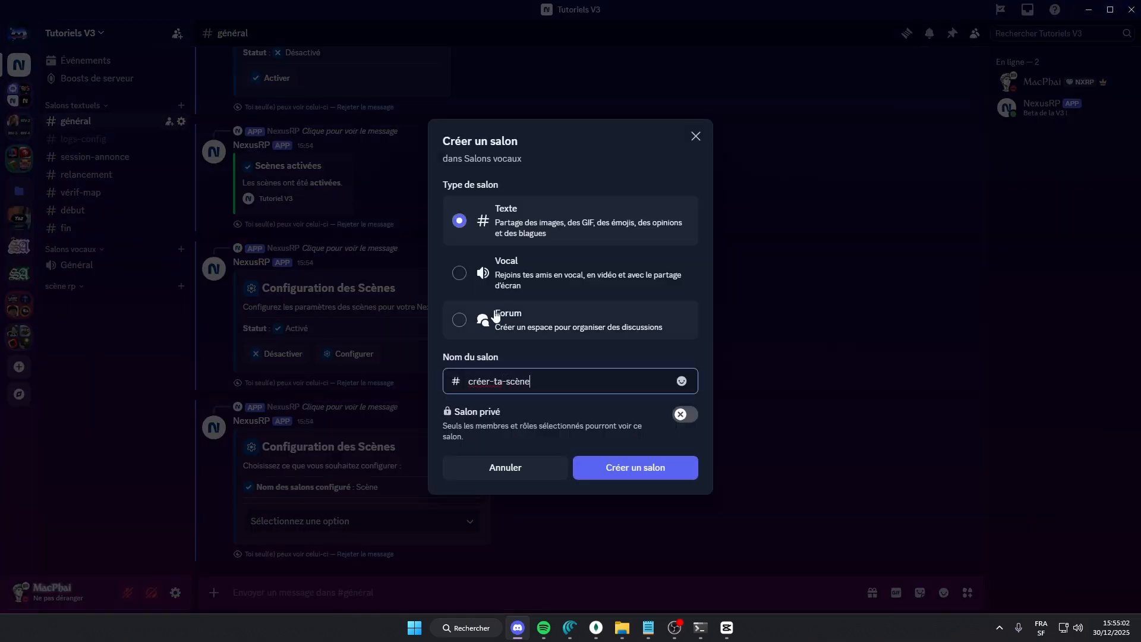
left_click(535, 273)
left_click(620, 467)
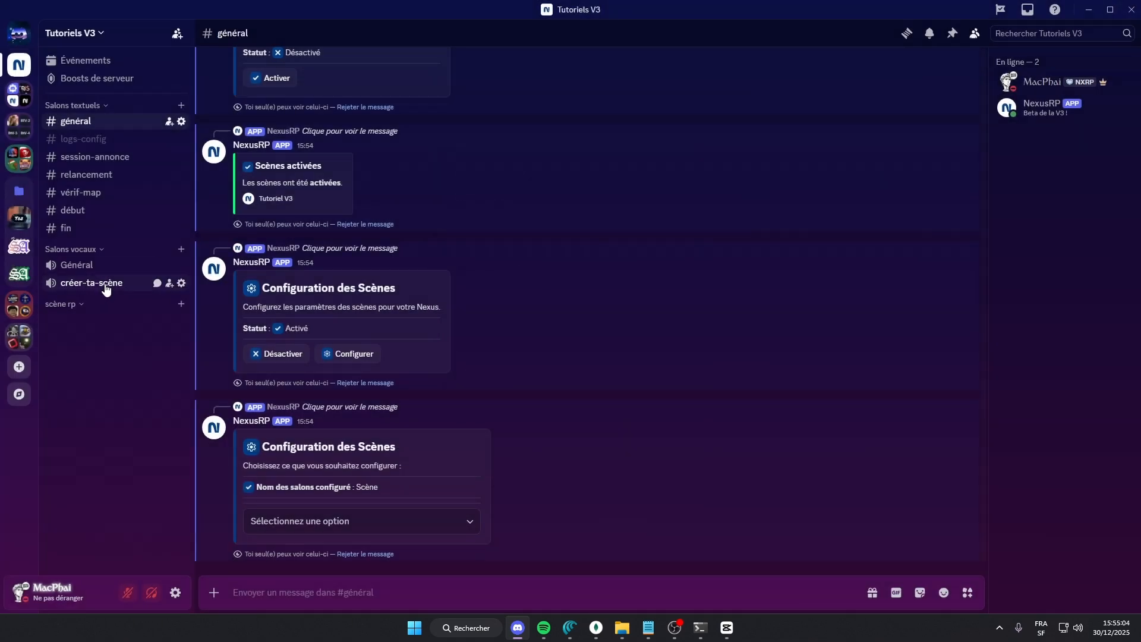
Step: Set the Vocal de création to the créer-ta-scène voice channel by sending its copied ID as a <#ID> mention
right_click(108, 284)
left_click(206, 539)
left_click(390, 523)
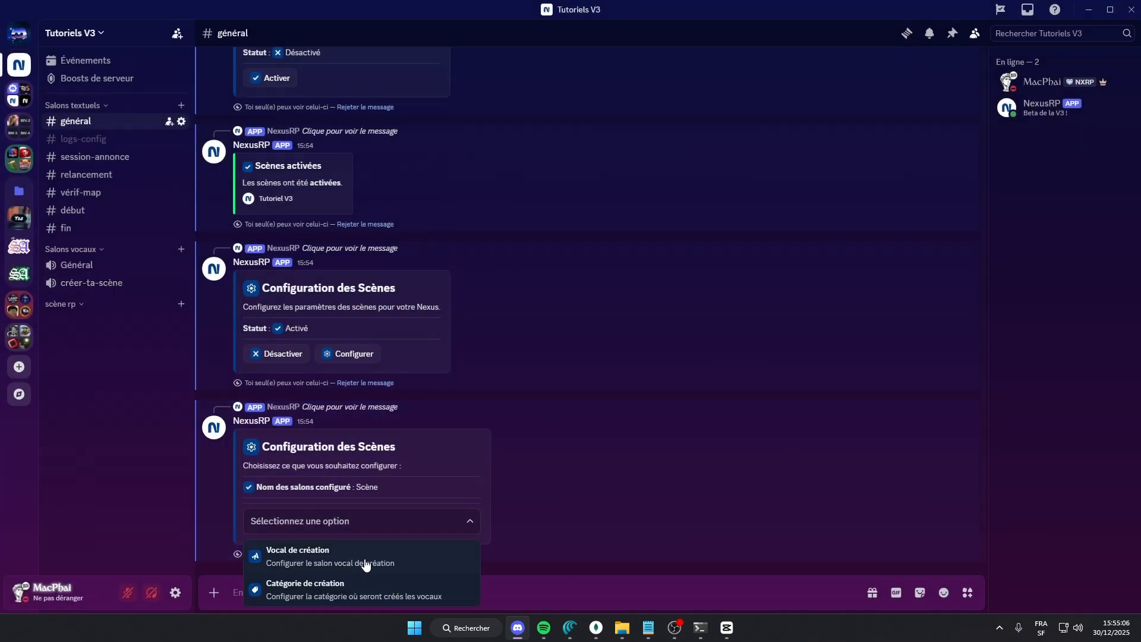
left_click(380, 565)
type("<")
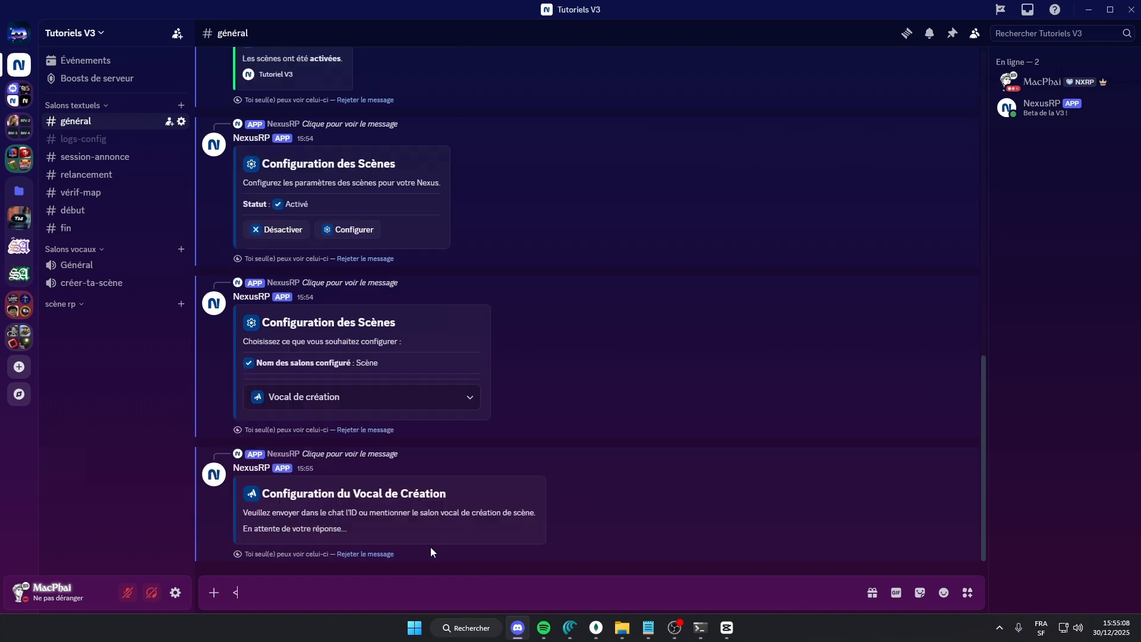
type("#")
key("ctrl+v")
type(">")
key("Return")
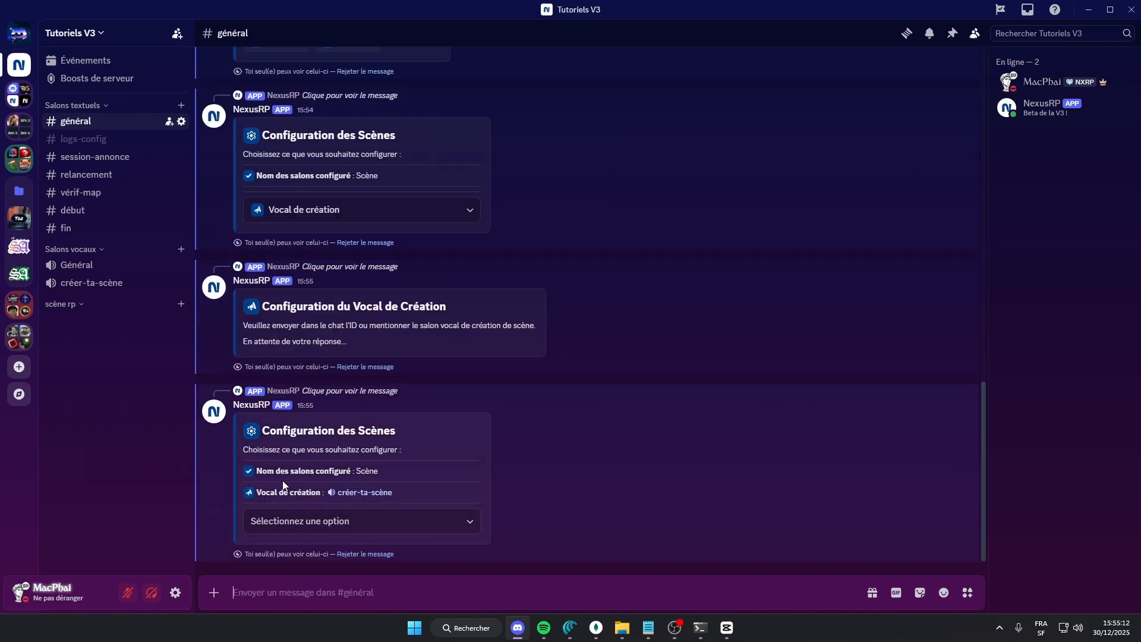
Step: Set the Catégorie de création to the scène rp category by submitting its copied category ID
left_click(301, 523)
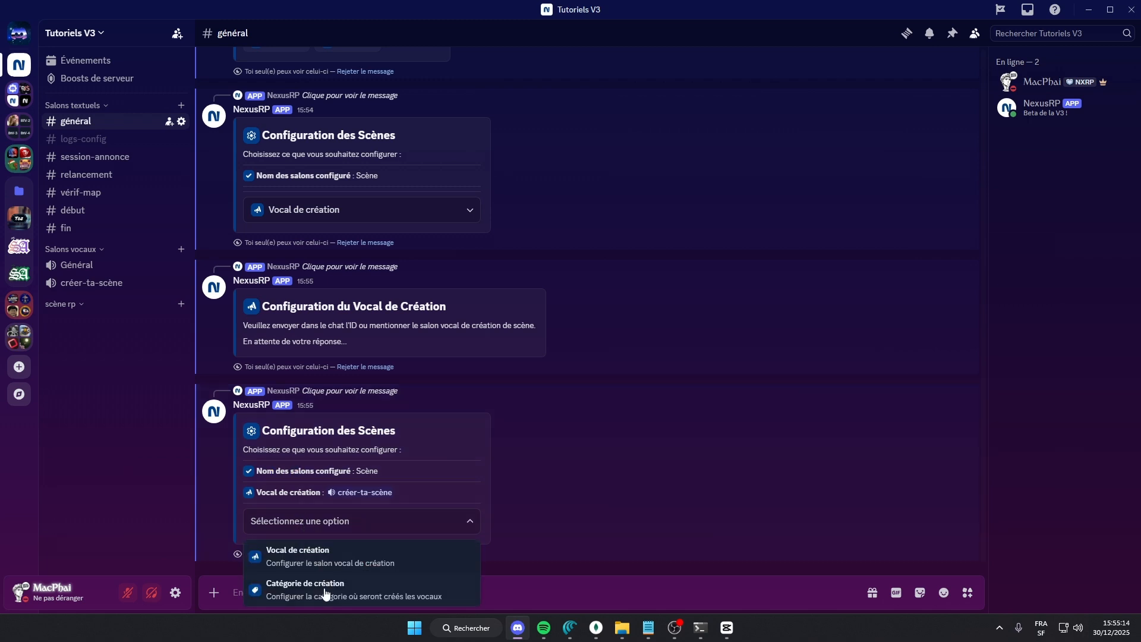
left_click(499, 530)
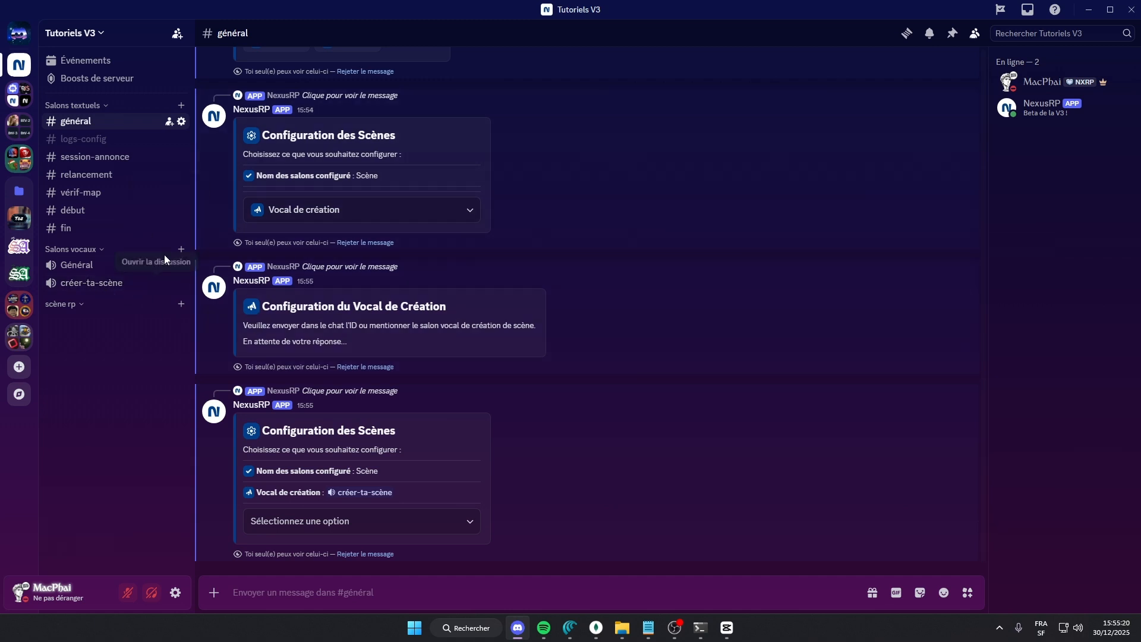
right_click(76, 307)
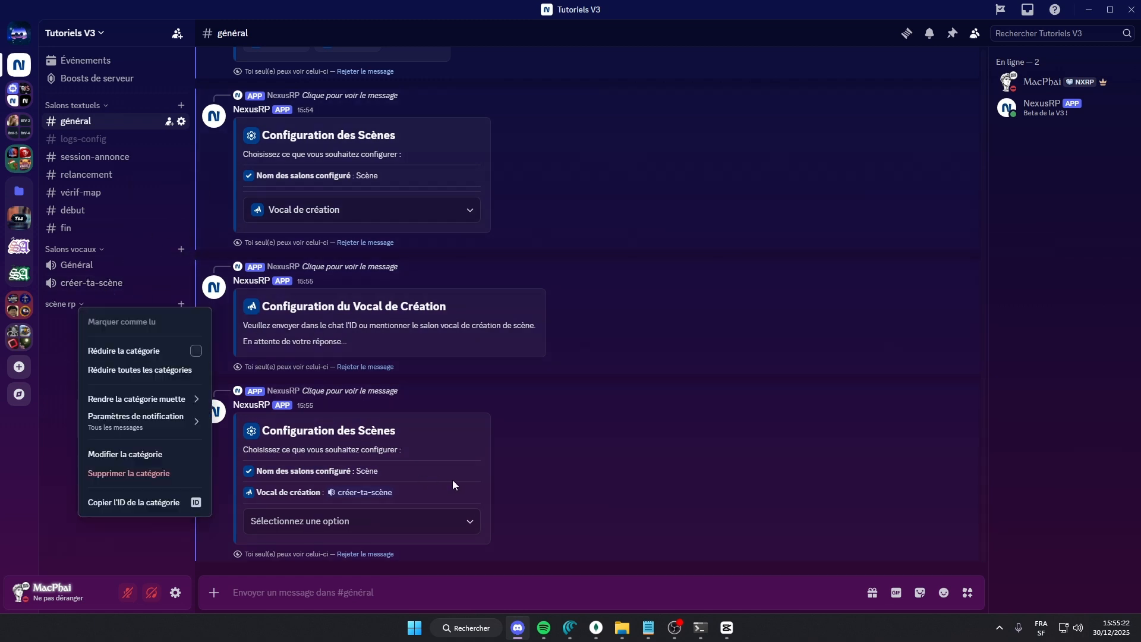
left_click(324, 477)
right_click(77, 305)
left_click(164, 501)
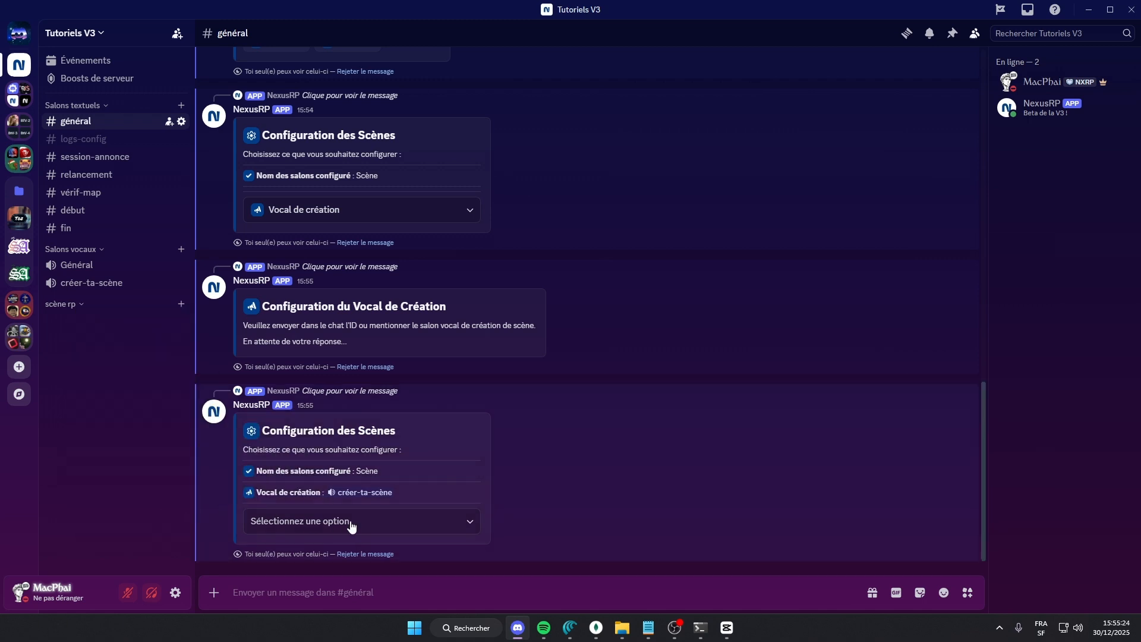
left_click(351, 527)
left_click(375, 595)
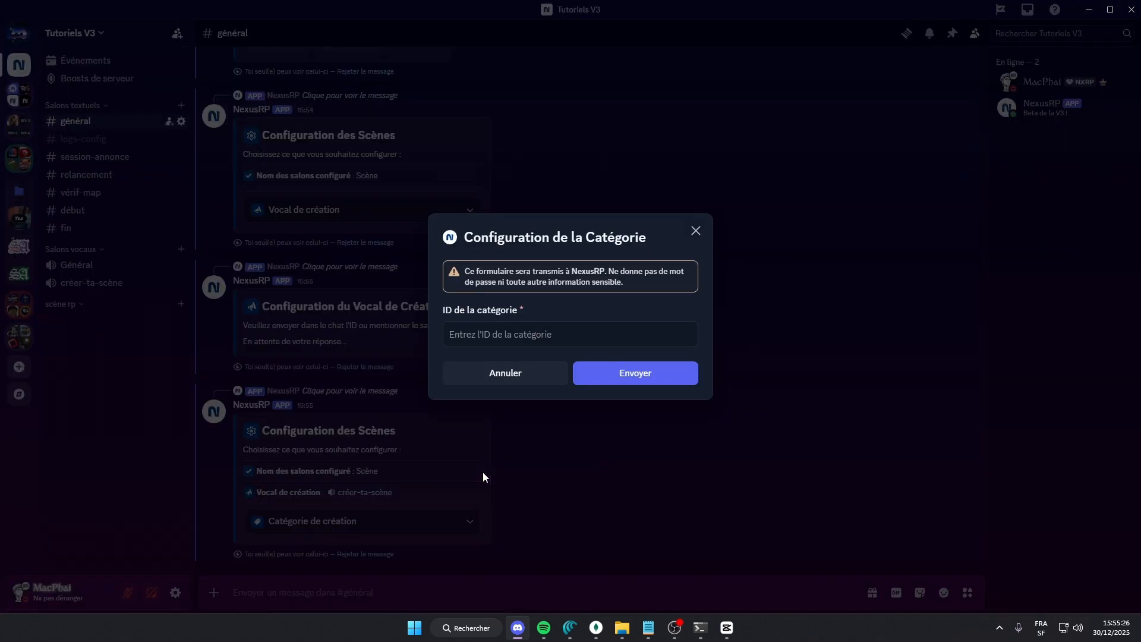
key("ctrl+v")
left_click(653, 378)
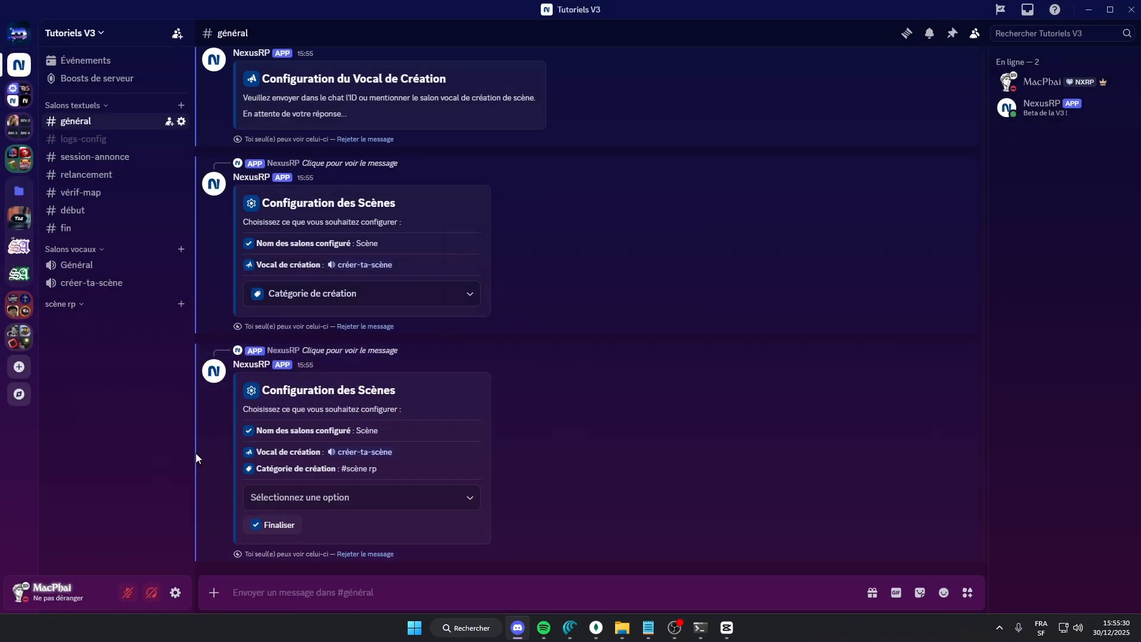
Step: Check the Mode développeur option in the advanced user settings
left_click(175, 593)
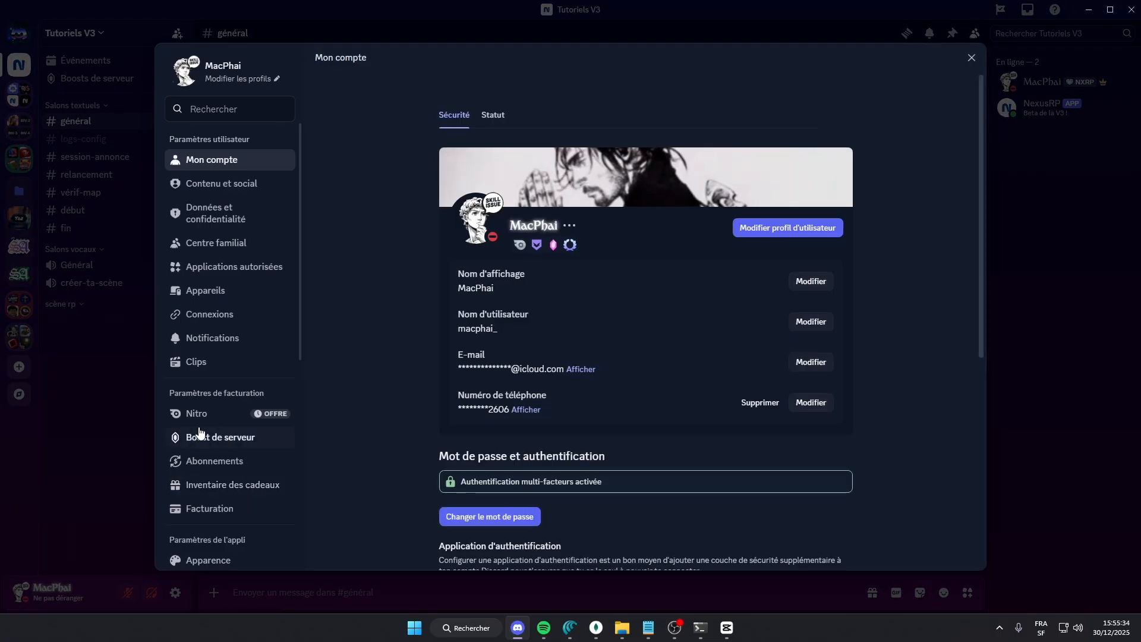
scroll(208, 440, "down", 4)
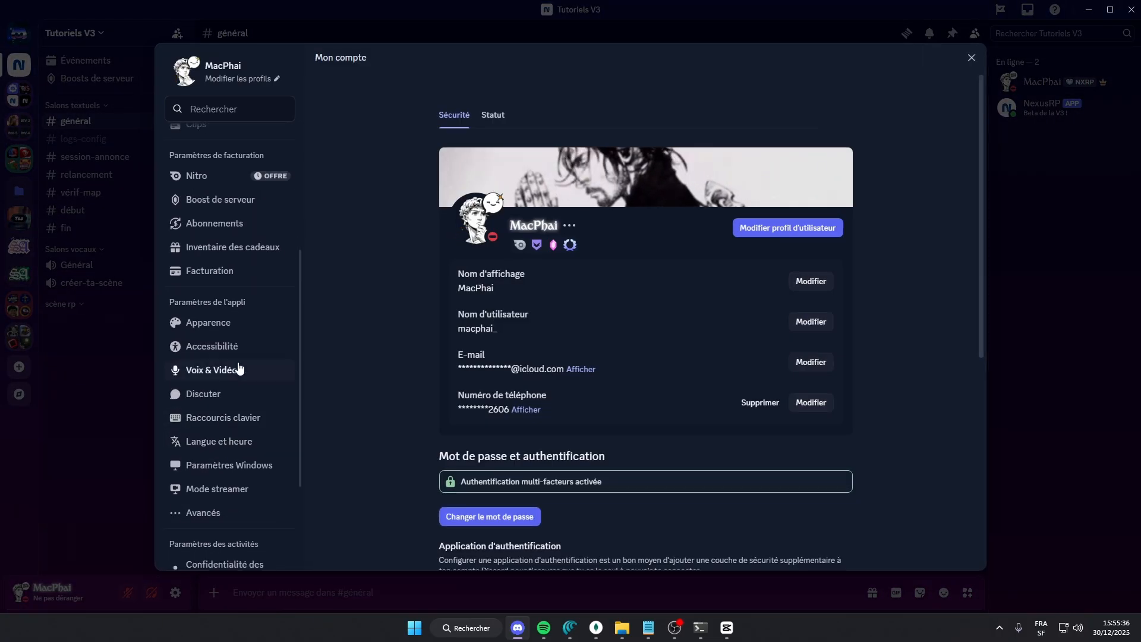
left_click(220, 512)
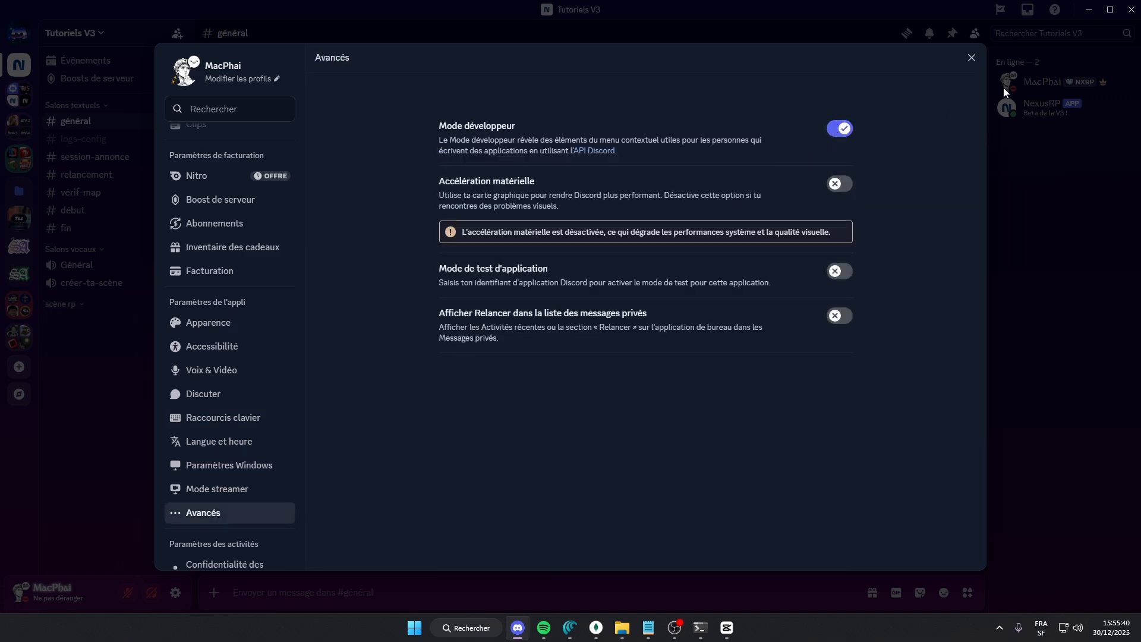
key("Escape")
Step: Examine where IDs can be copied for a server member, the créer-ta-scène channel and the scène rp category
right_click(1039, 82)
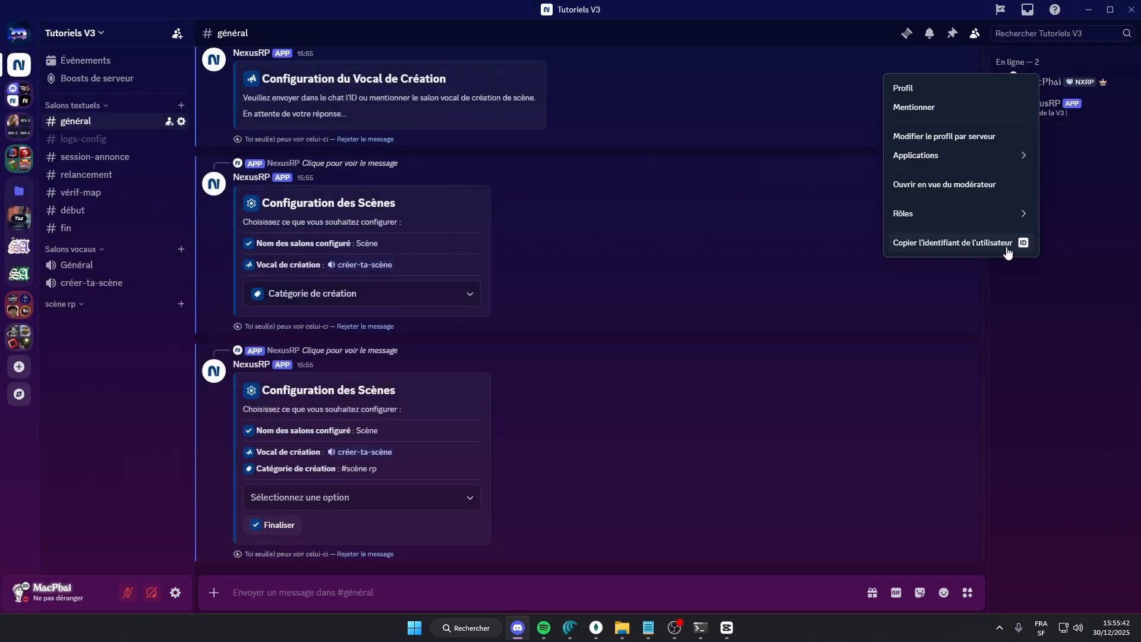
left_click(258, 529)
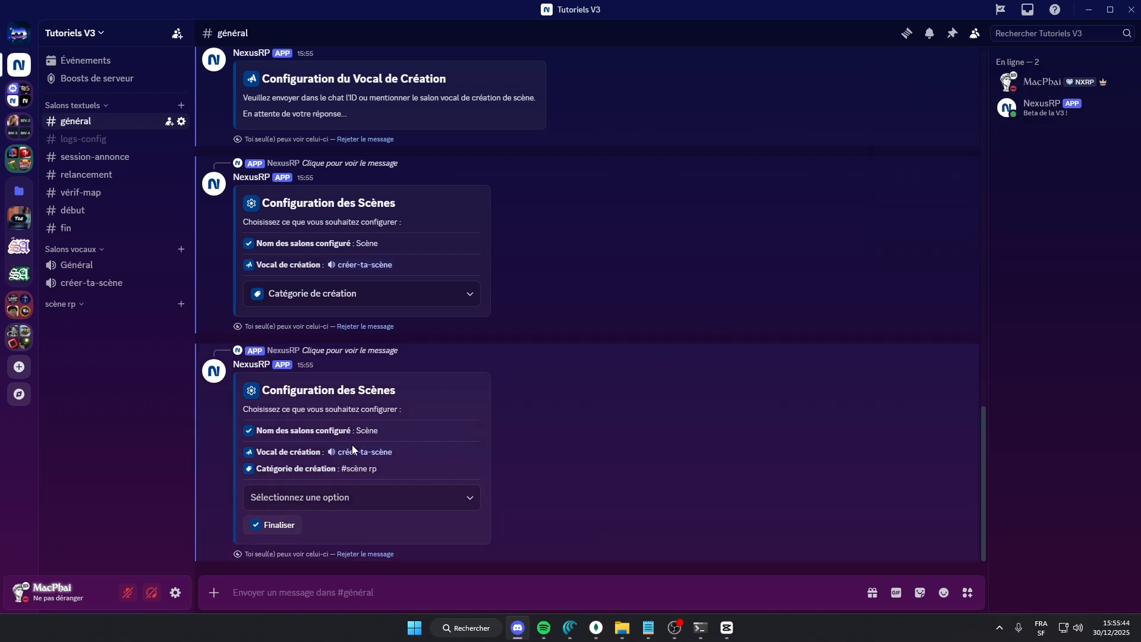
right_click(388, 452)
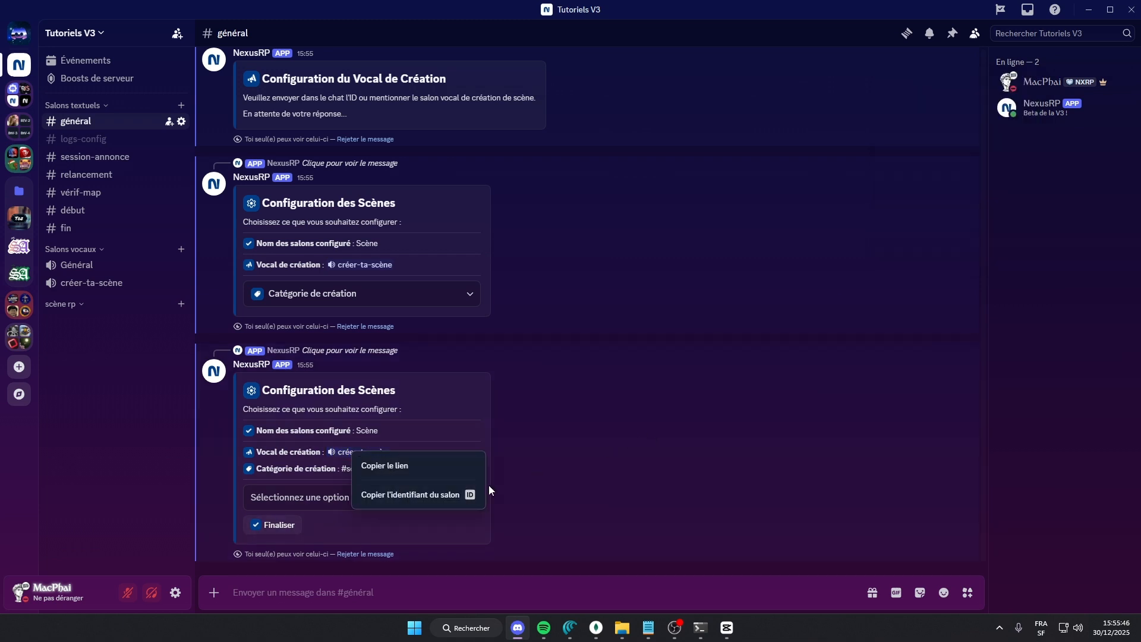
left_click(699, 423)
right_click(74, 306)
left_click(880, 249)
left_click(1042, 82)
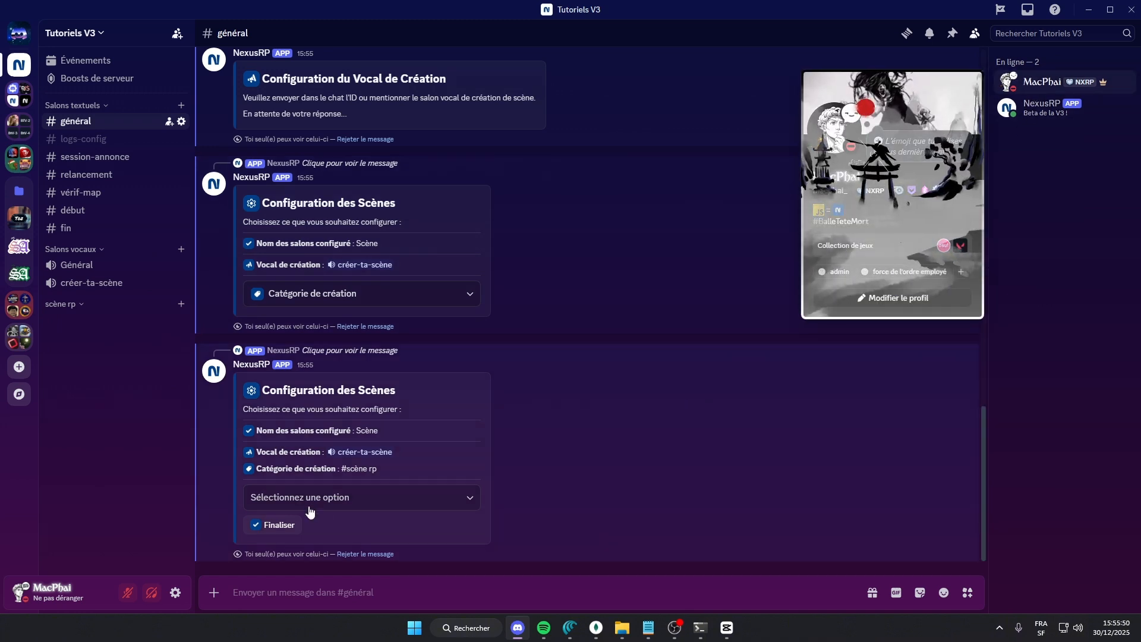
key("Escape")
Step: Finalise the scenes configuration and dismiss all the bot's private messages in the général channel
left_click(272, 525)
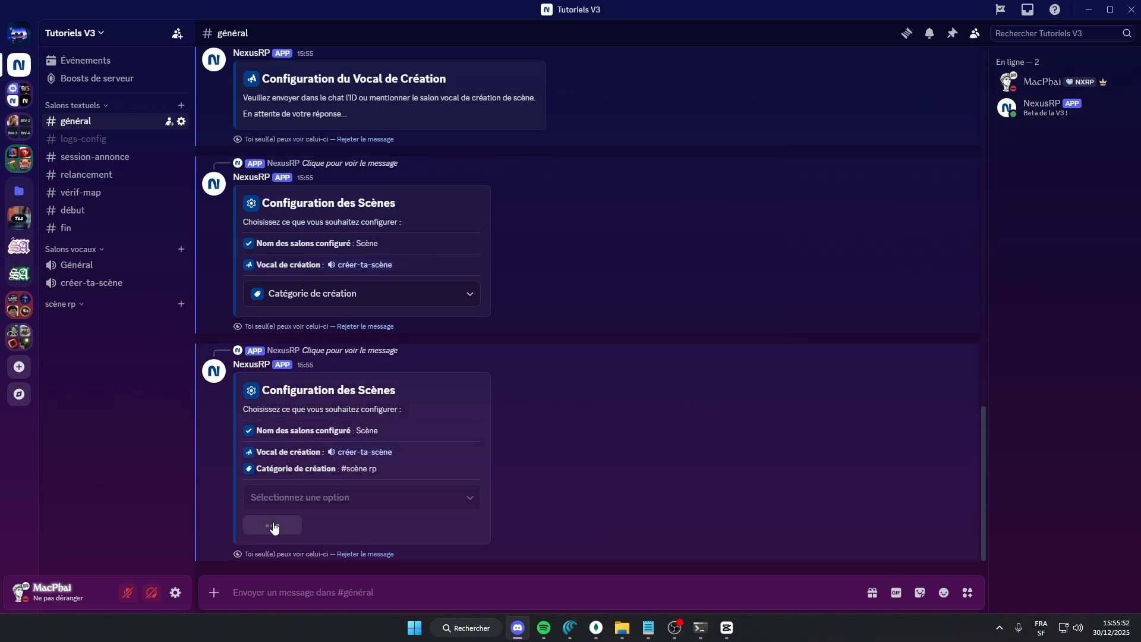
left_click(358, 554)
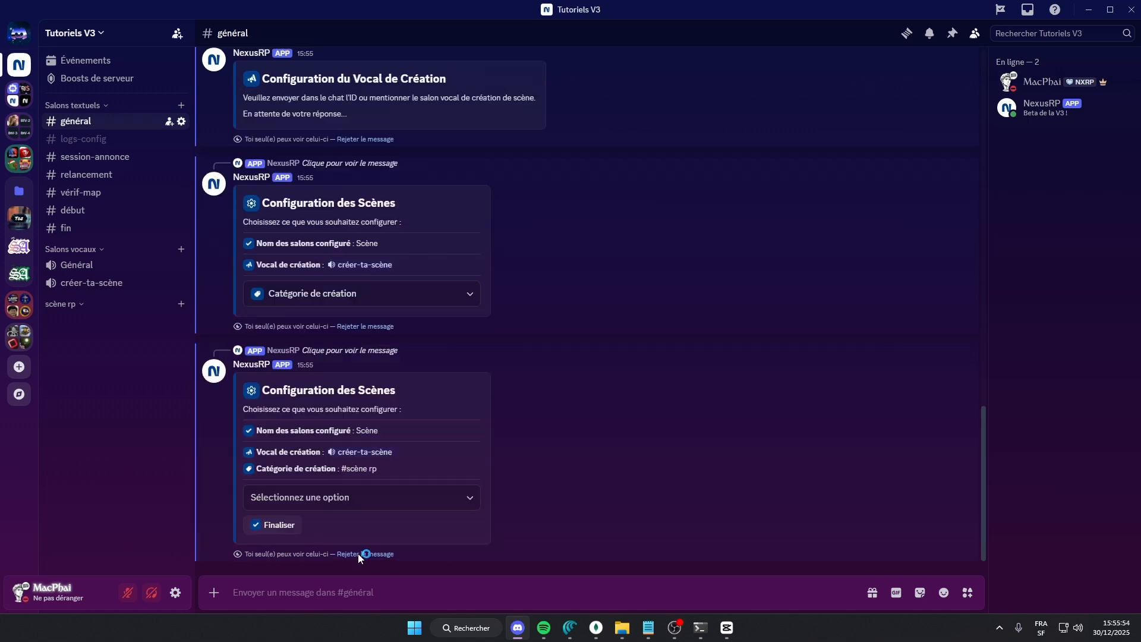
left_click(361, 555)
left_click(364, 554)
left_click(364, 554)
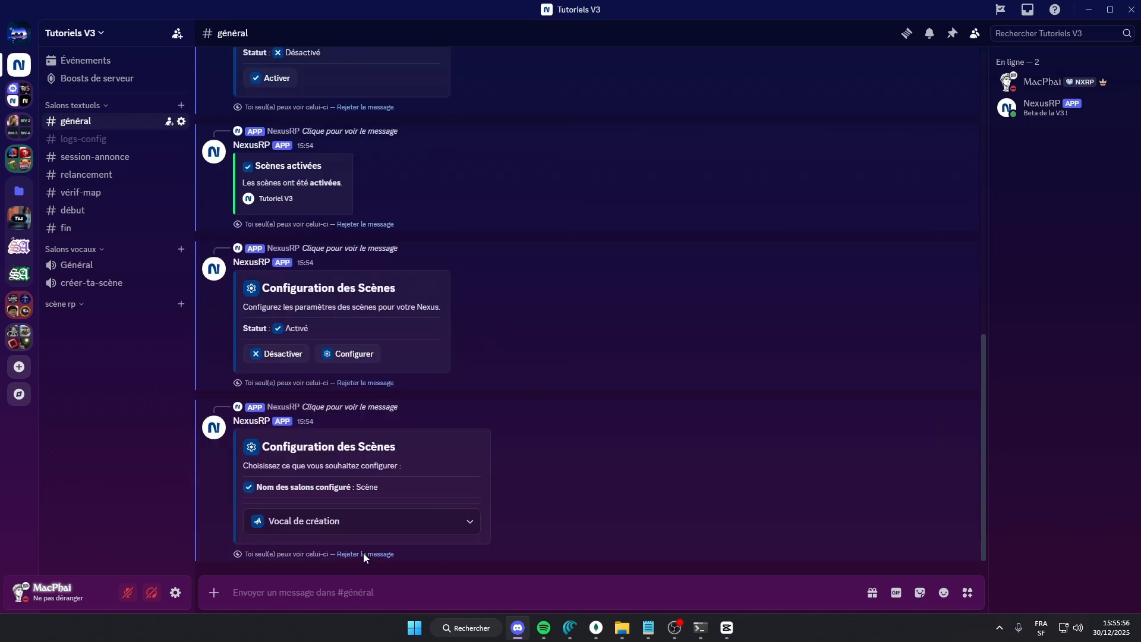
left_click(365, 554)
left_click(364, 554)
left_click(364, 554)
left_click(364, 554)
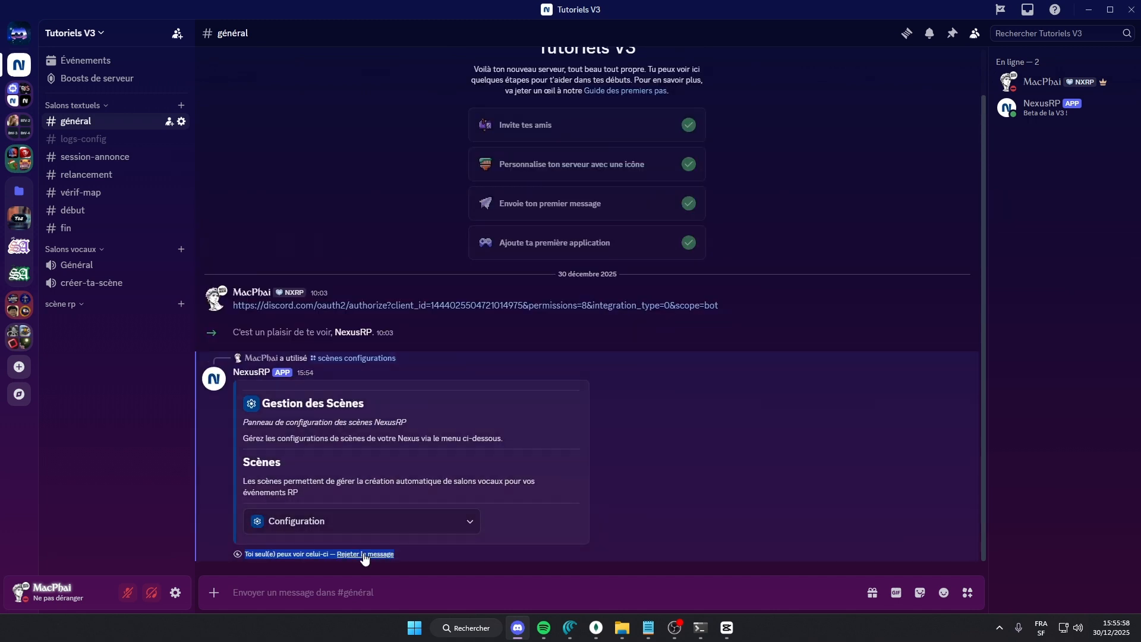
left_click(364, 554)
Step: Run the /x configurations command, choose Configuration principale and activate X
type("/x")
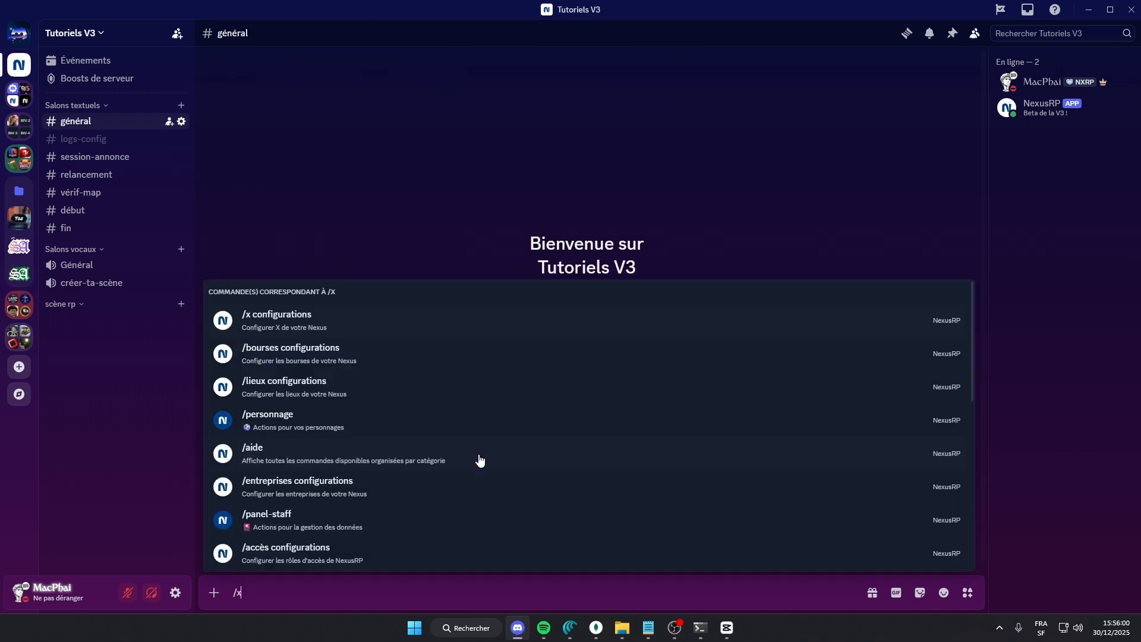
key("Return")
key("Return")
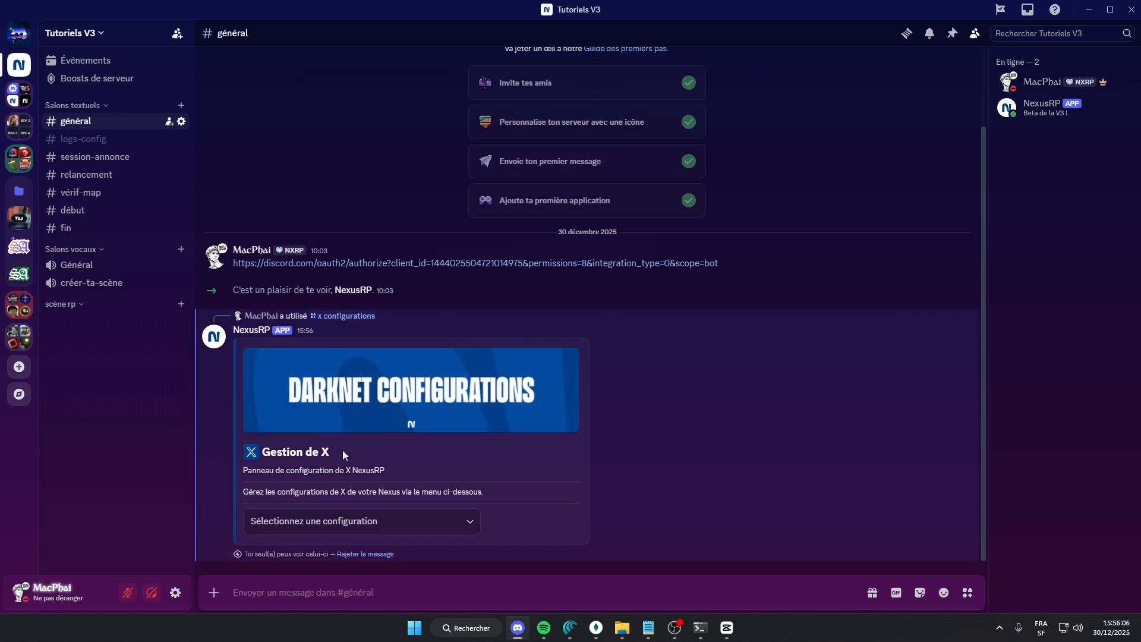
left_click(328, 523)
left_click(344, 559)
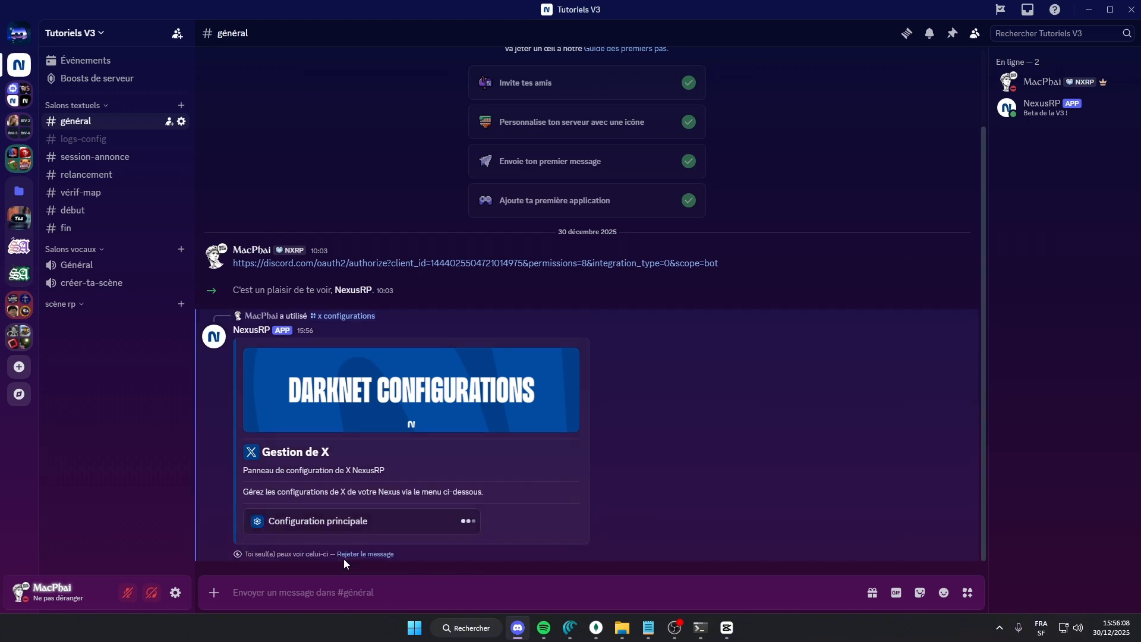
left_click(269, 525)
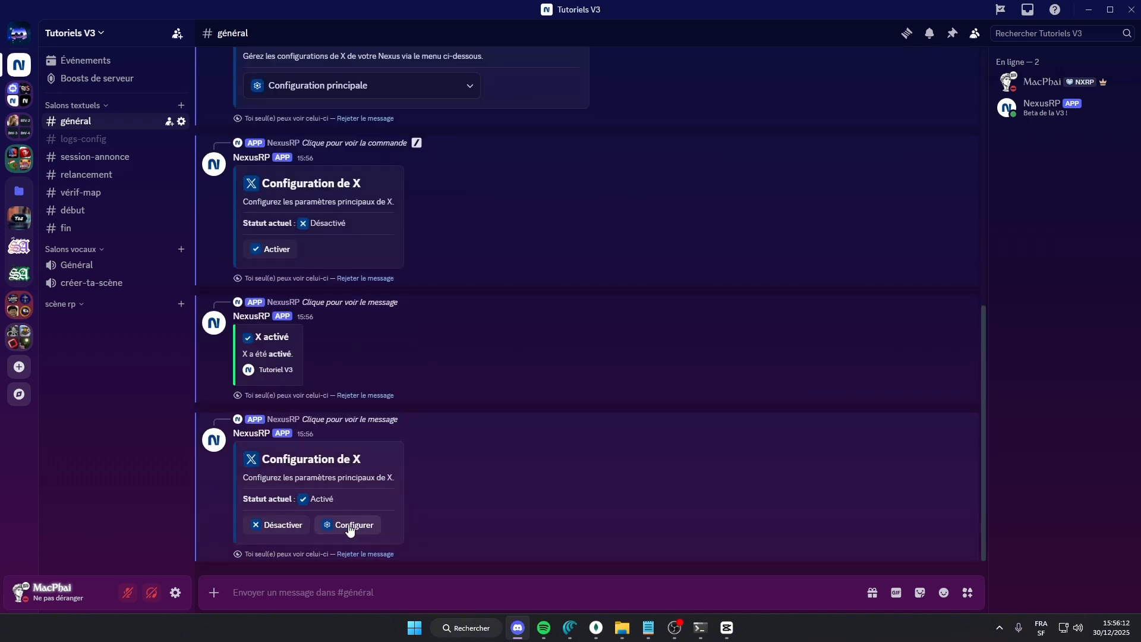
Step: Activate Pseudos in the X configuration and set the players' pseudo change authorisation to Oui
left_click(351, 526)
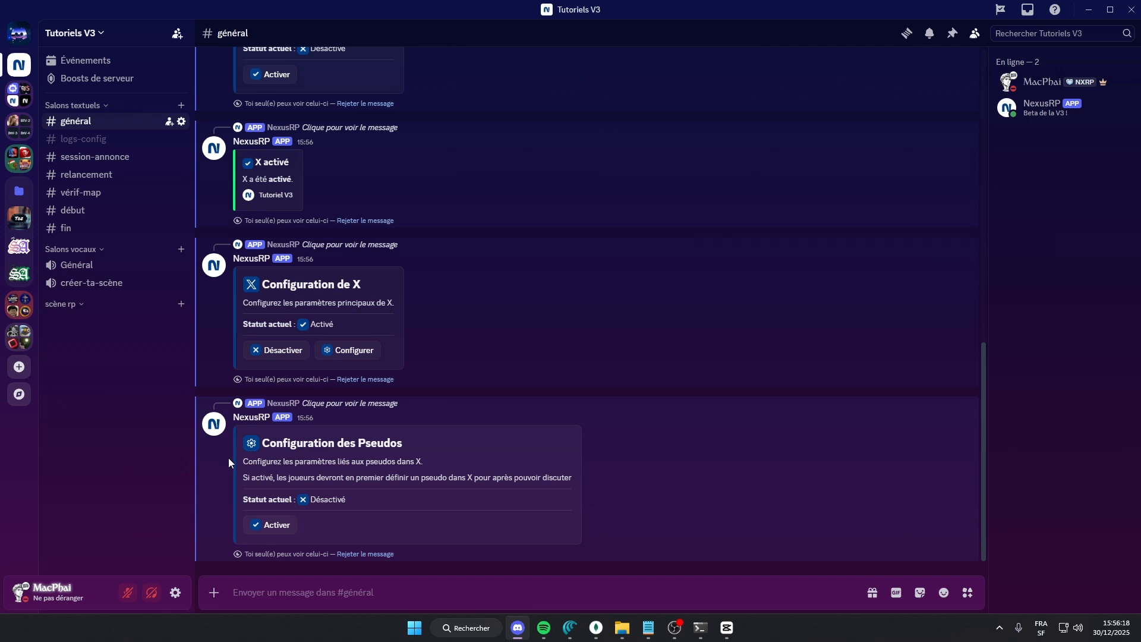
left_click(265, 532)
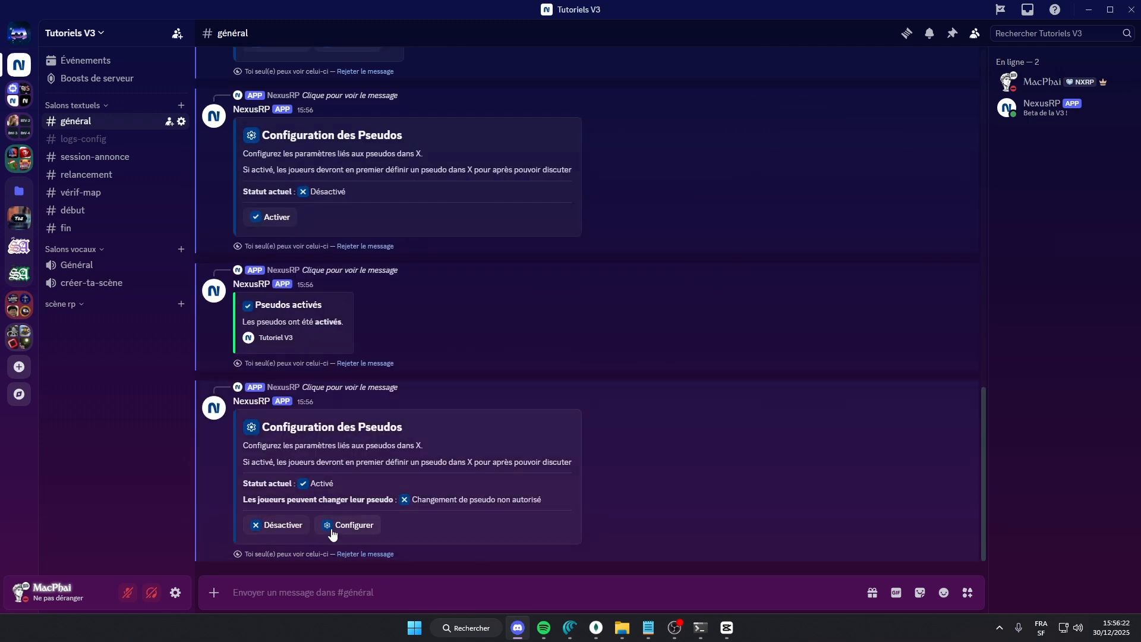
left_click(326, 526)
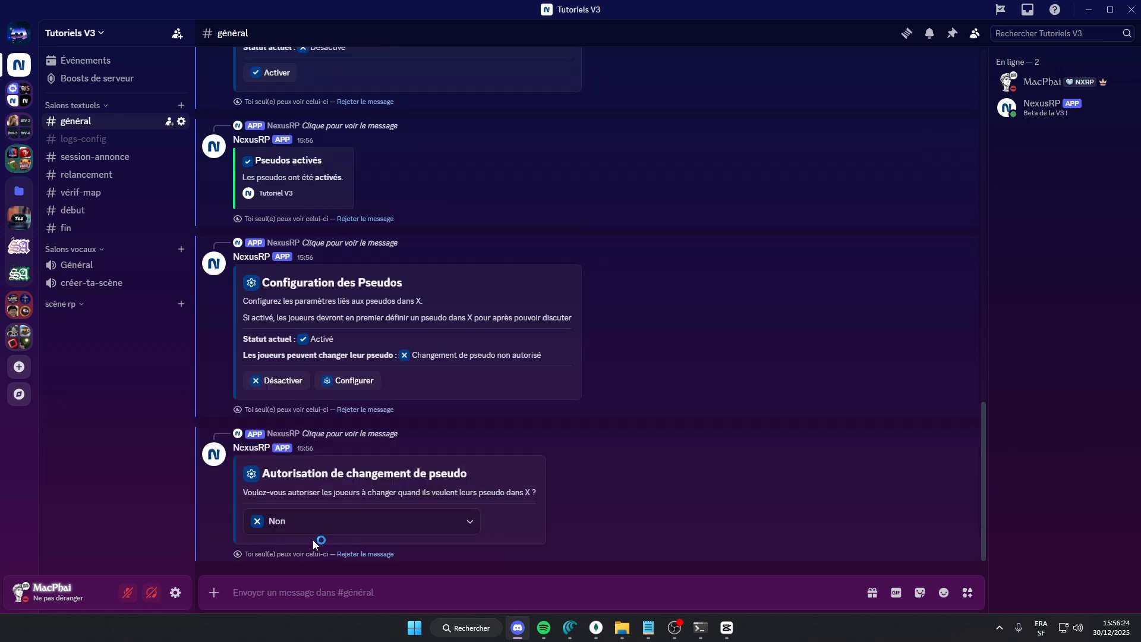
left_click(311, 532)
left_click(312, 444)
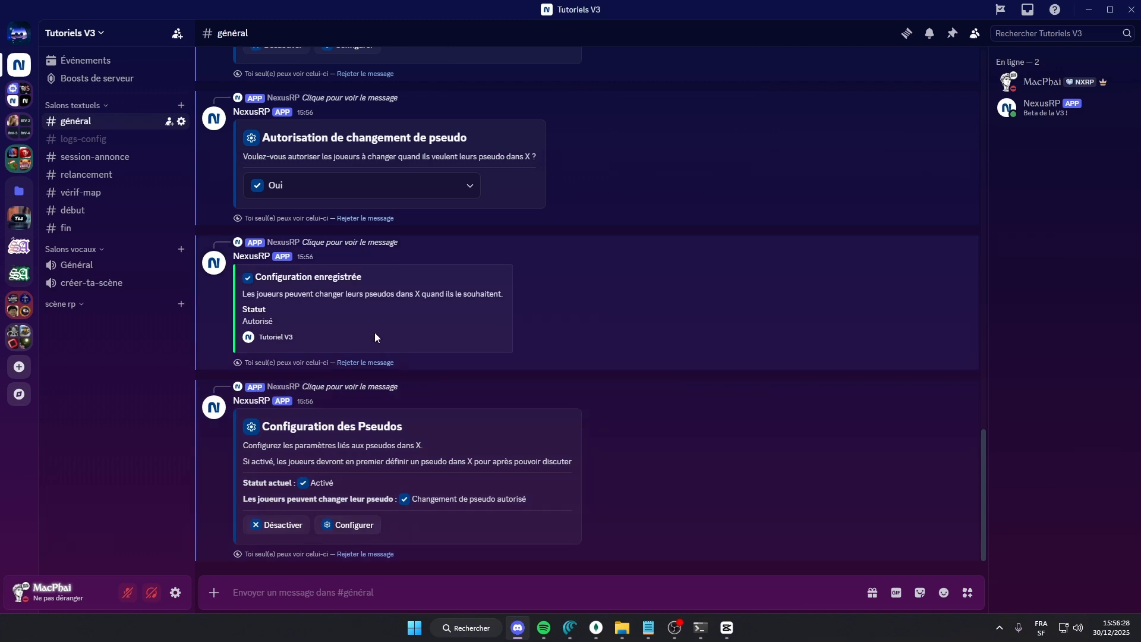
Step: Review the pseudo change authorisation options without changing them and dismiss the bot's X configuration messages
left_click(358, 185)
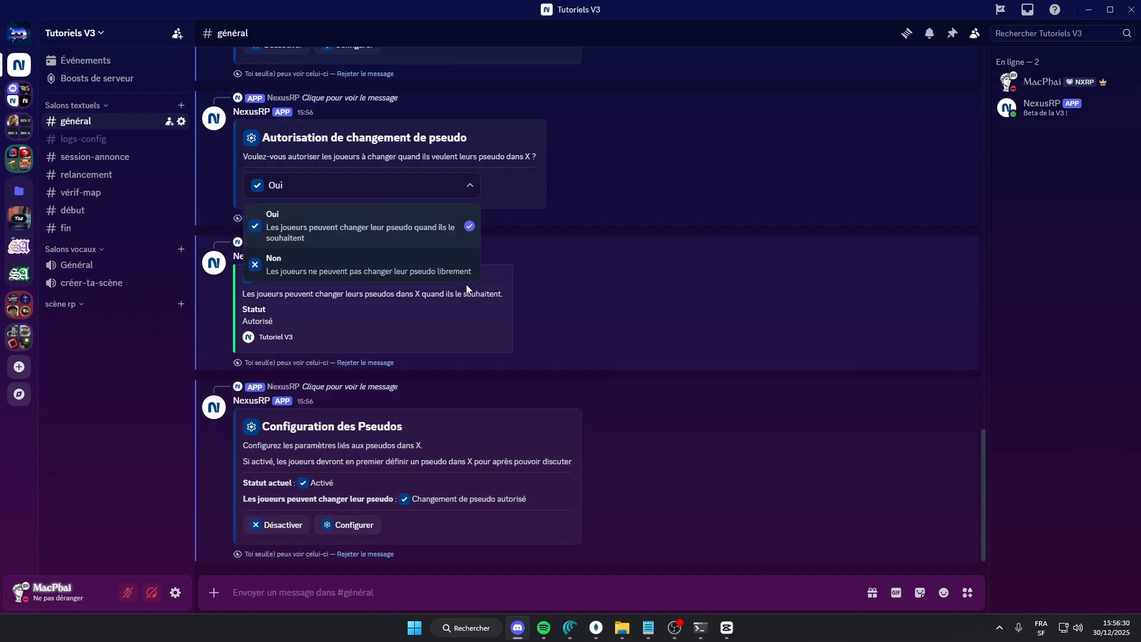
left_click(648, 301)
left_click(380, 554)
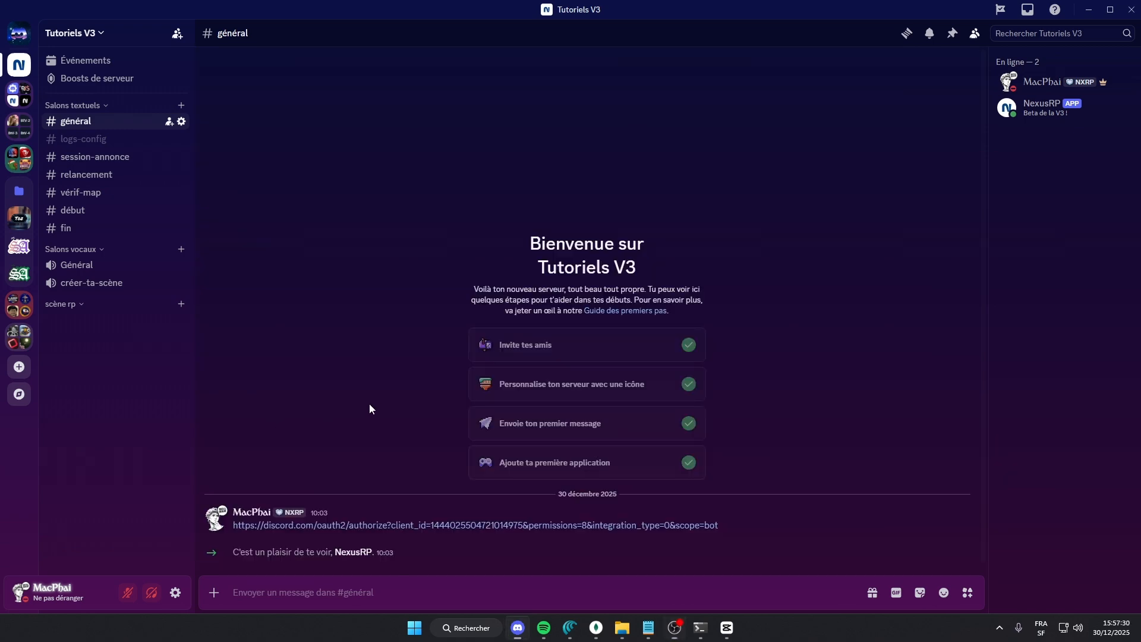
Step: Run the /stockages configurations command and open Configuration des accès
type("/")
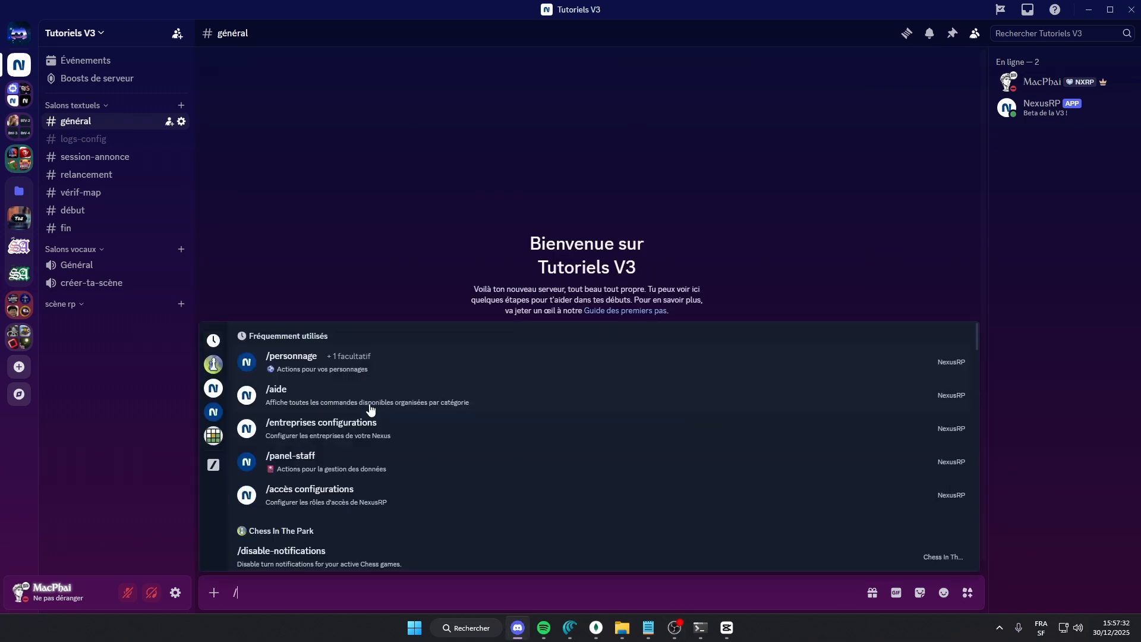
type("sto")
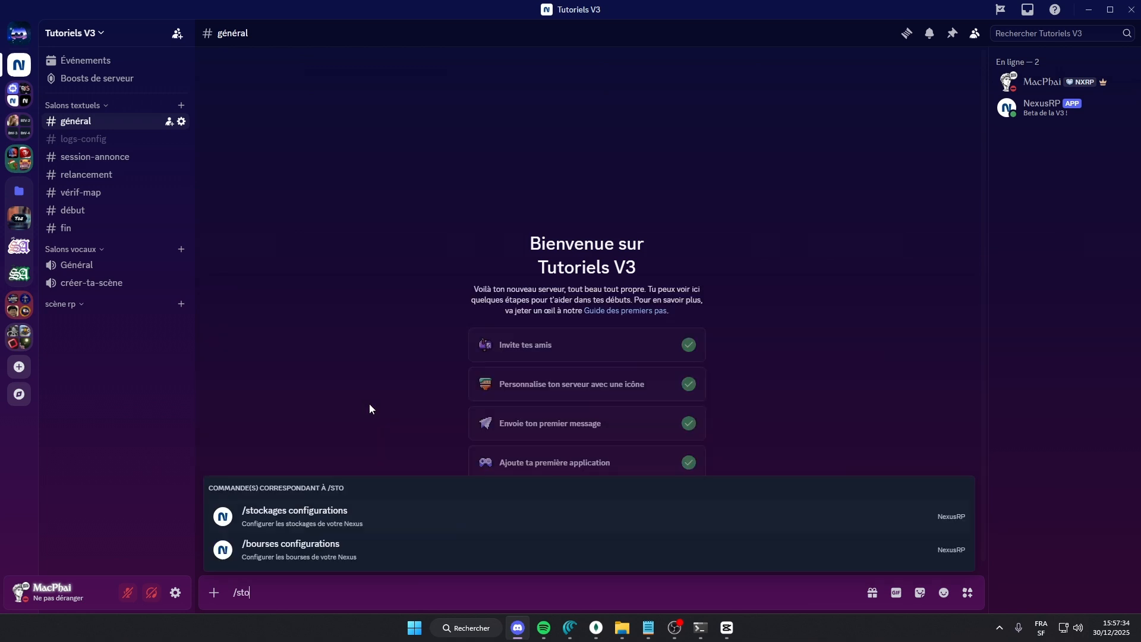
key("Tab")
key("Return")
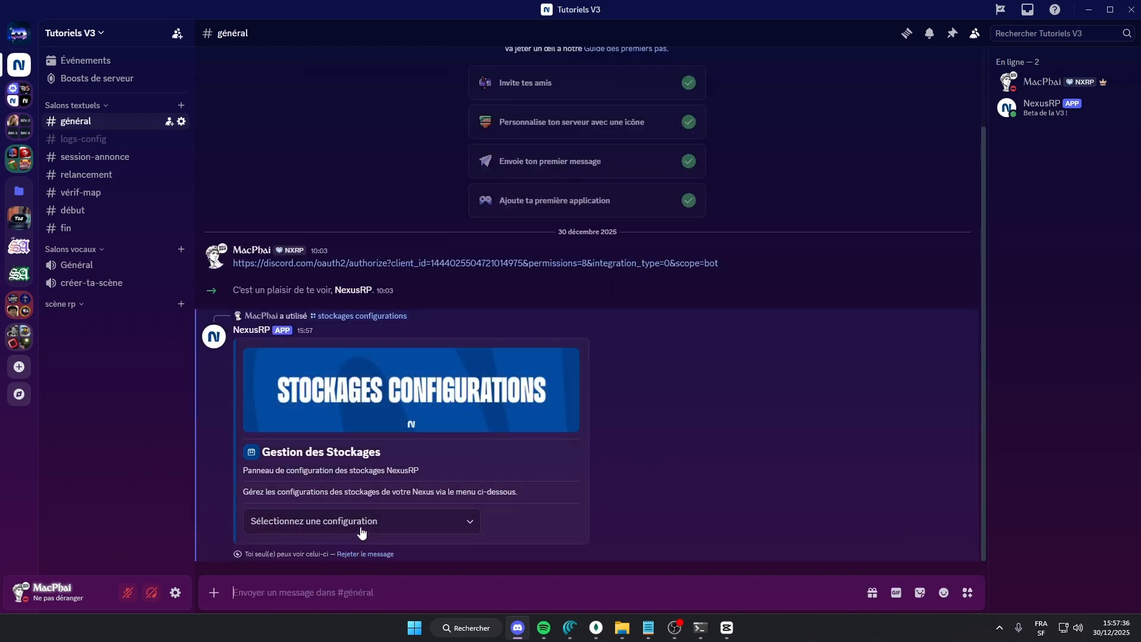
left_click(359, 528)
left_click(352, 569)
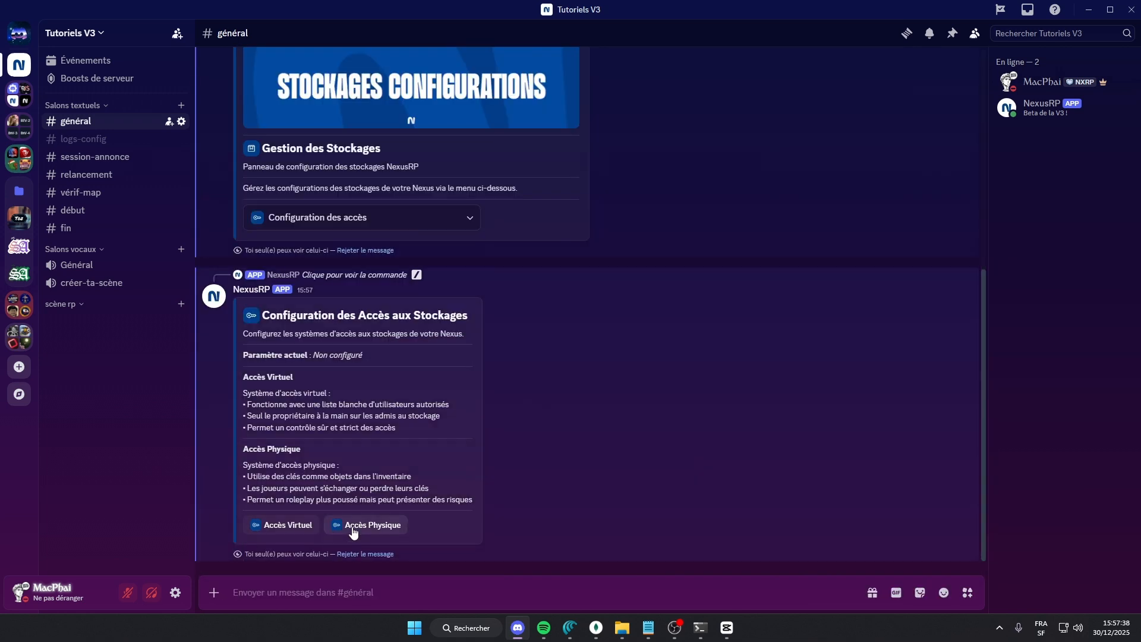
Step: Examine the descriptions of the Accès Virtuel and Accès Physique systems in the storage access configuration
left_click_drag(235, 380, 477, 504)
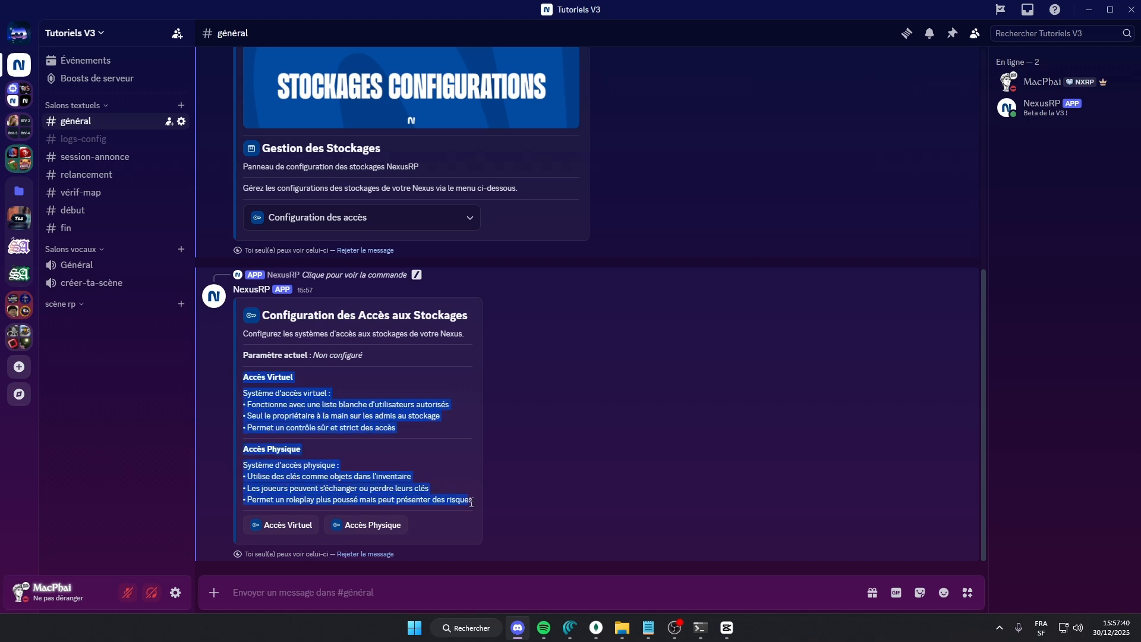
left_click(479, 503)
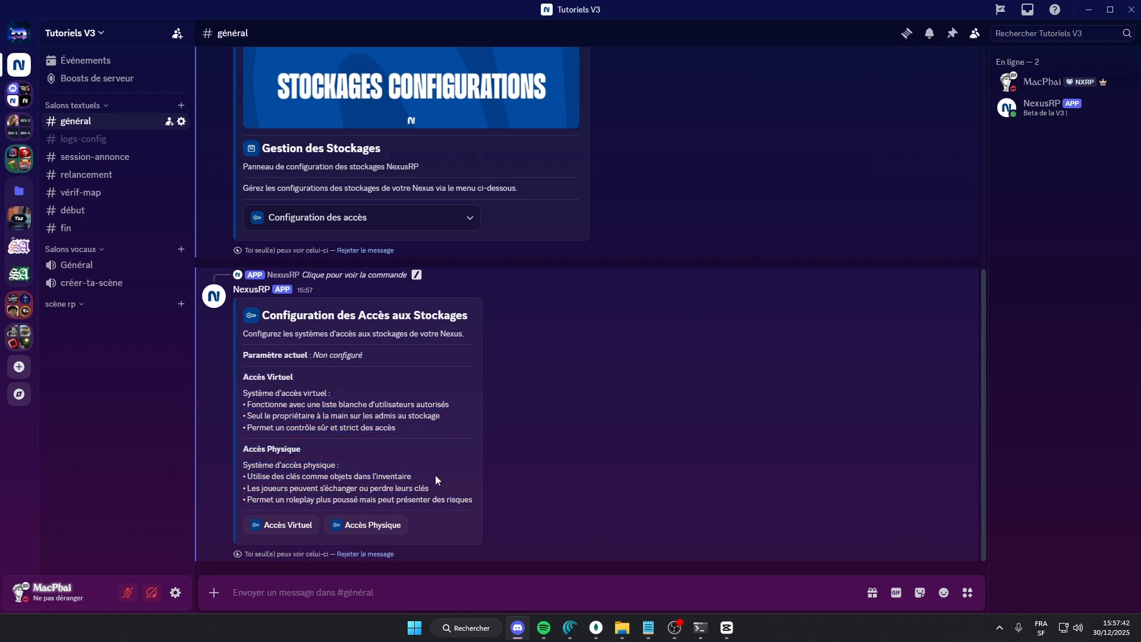
left_click_drag(236, 382, 326, 386)
left_click_drag(320, 455, 234, 447)
left_click(232, 443)
left_click_drag(233, 376, 316, 374)
left_click(340, 441)
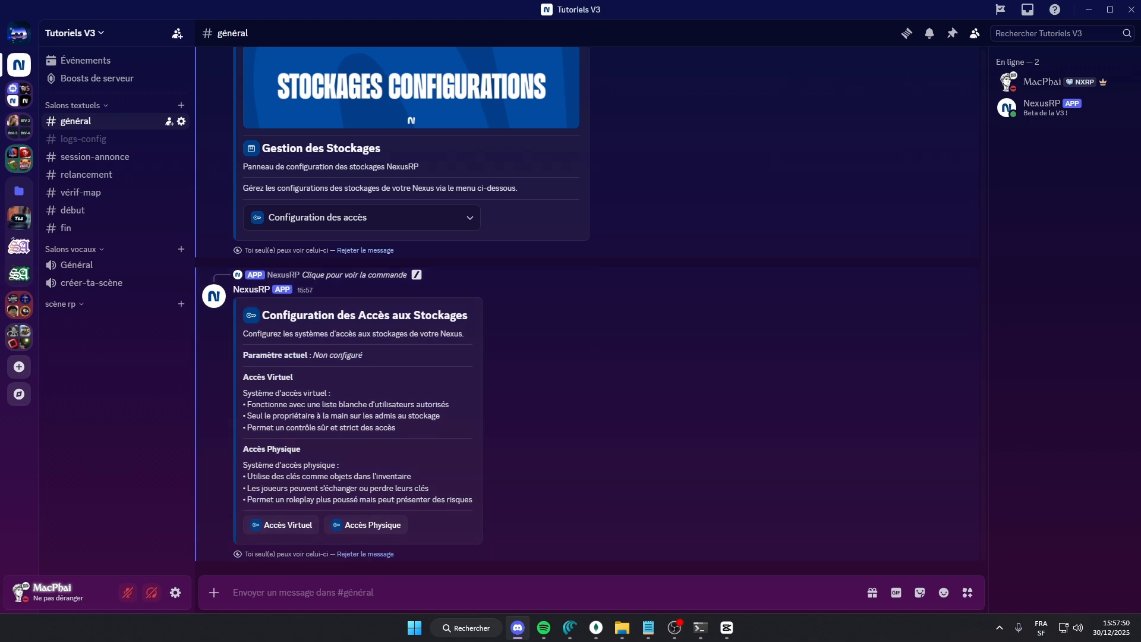
key("alt+Tab")
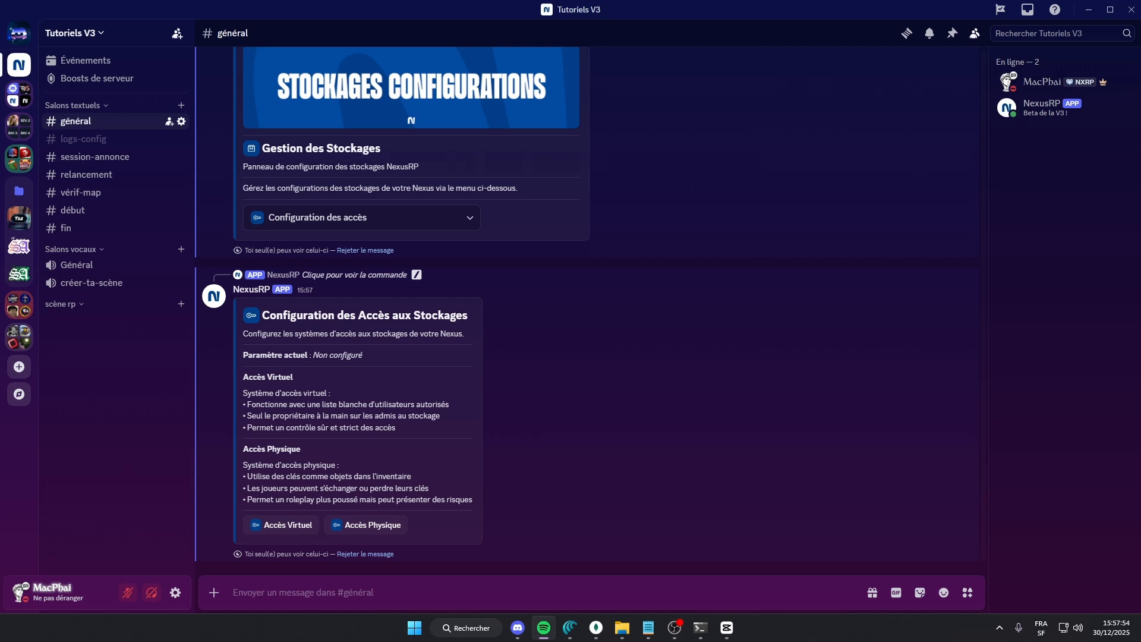
left_click(396, 352)
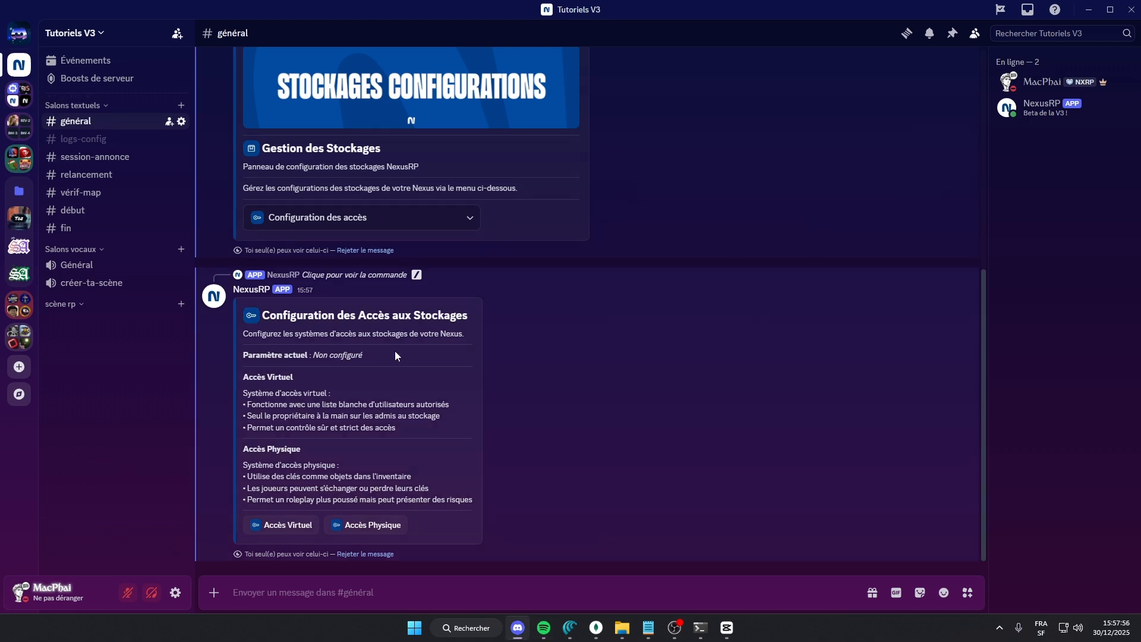
left_click_drag(415, 432, 455, 426)
left_click(415, 425)
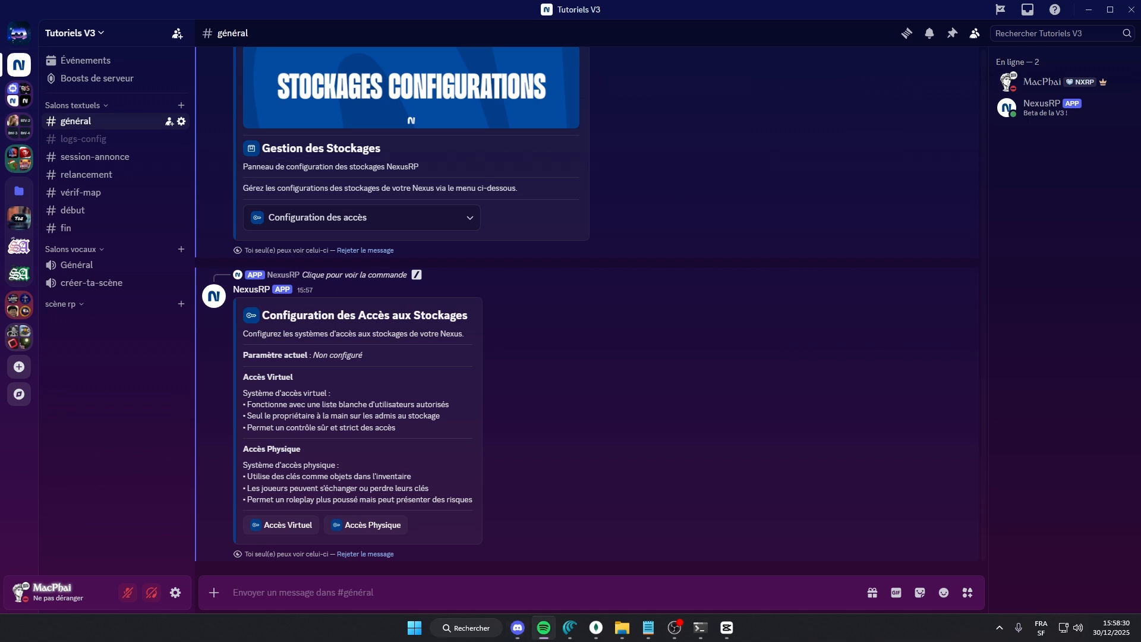
left_click_drag(290, 455, 359, 464)
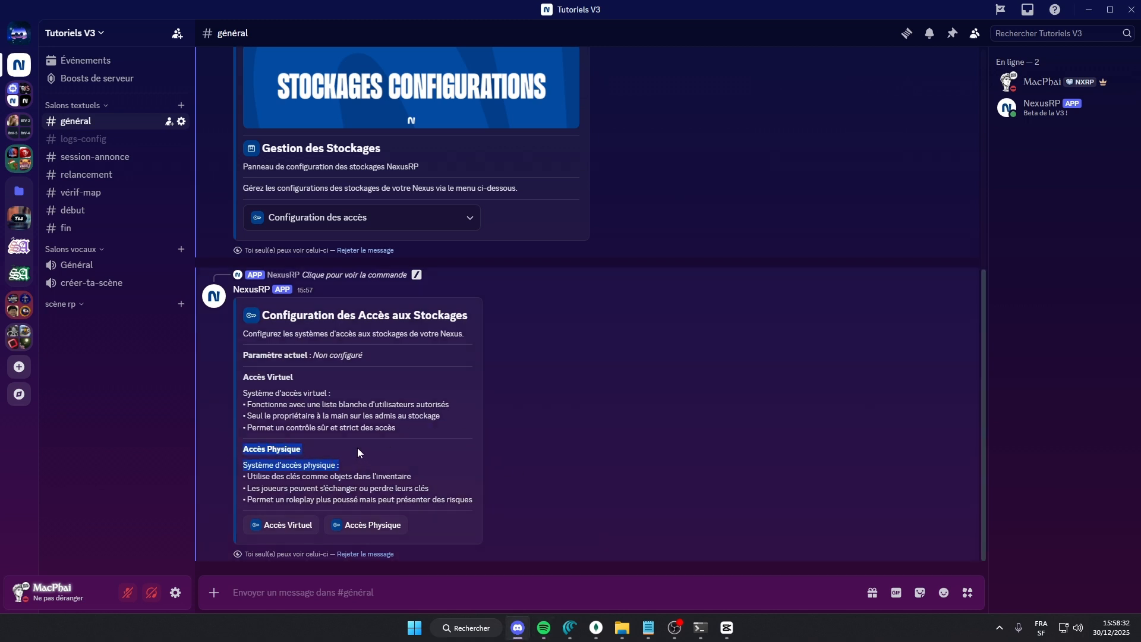
left_click(329, 445)
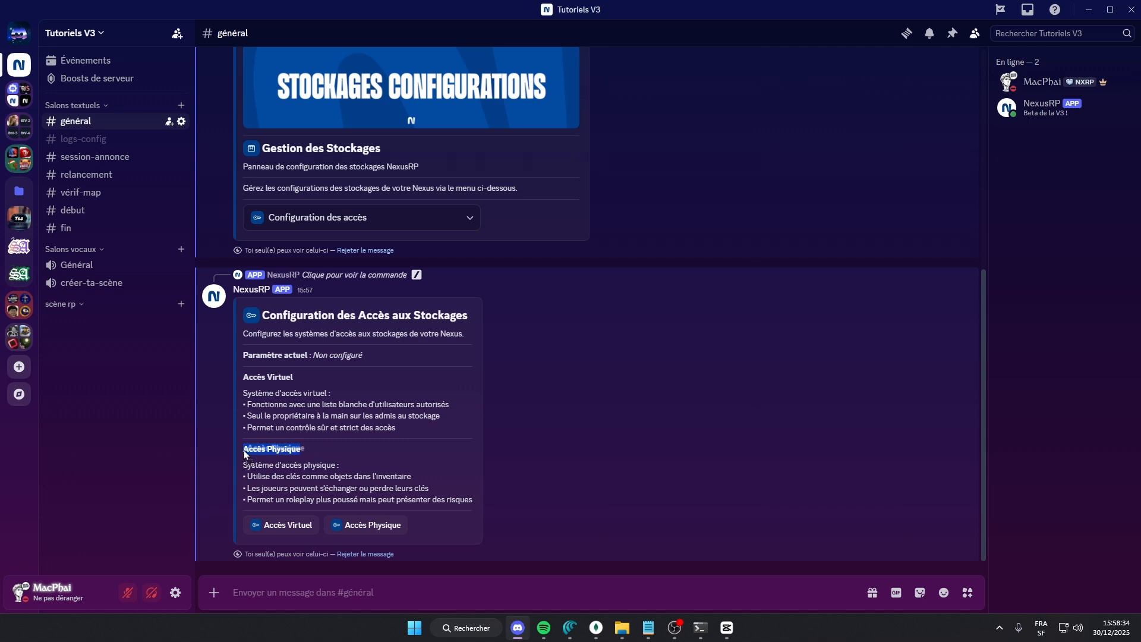
left_click_drag(306, 449, 230, 451)
left_click_drag(239, 373, 295, 377)
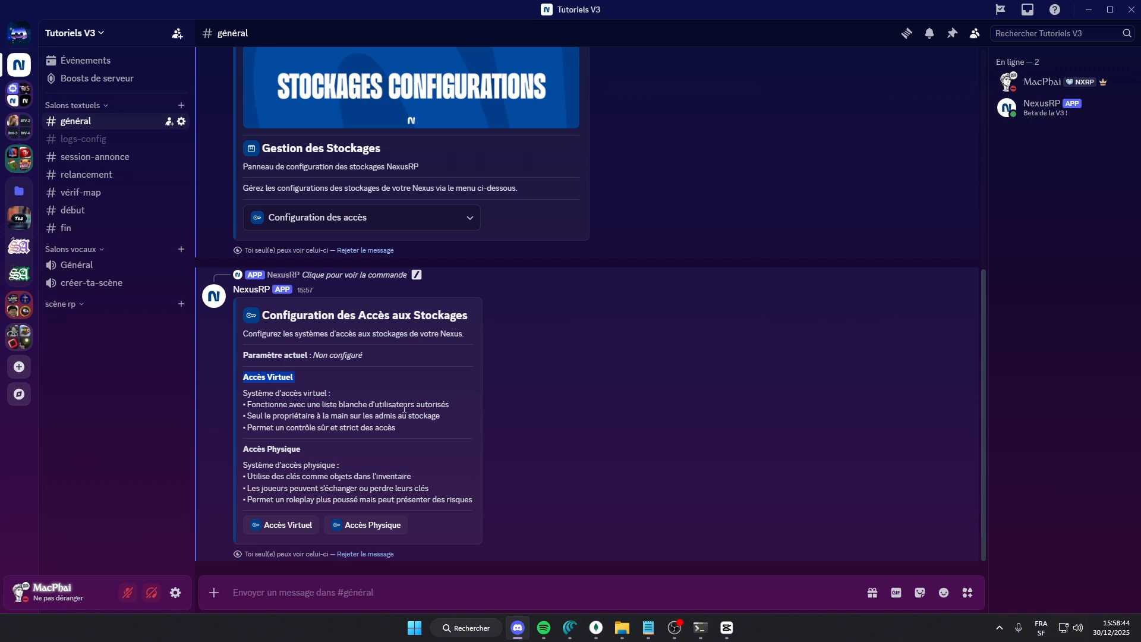
Step: Set the storage access system to Accès Virtuel and dismiss the bot's storage configuration messages
left_click(300, 526)
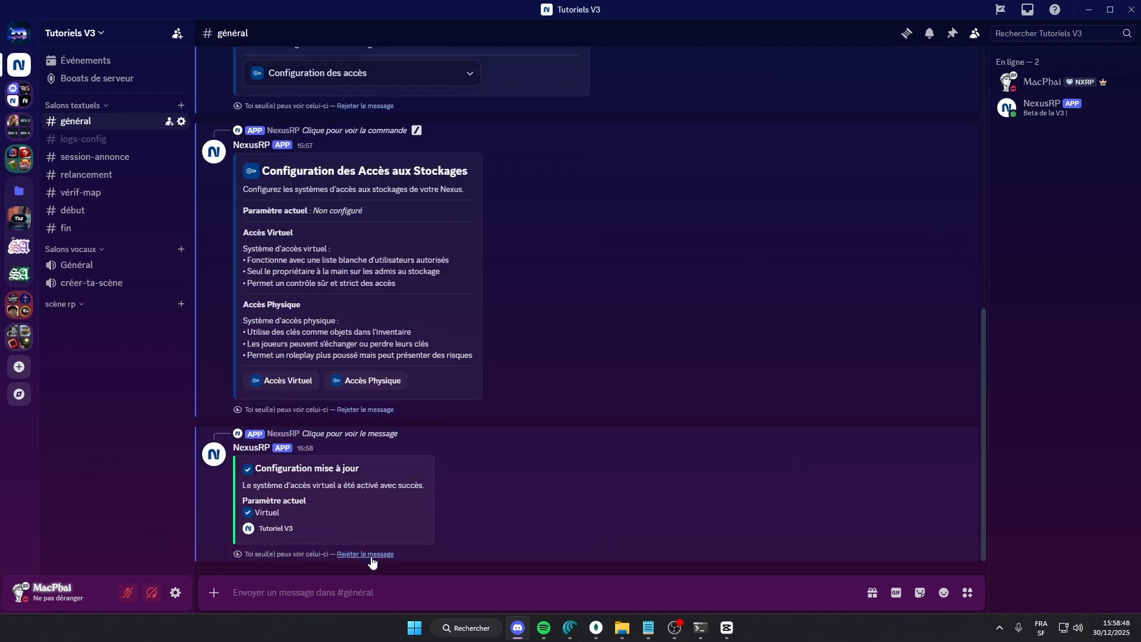
left_click(372, 558)
left_click(373, 557)
left_click(374, 554)
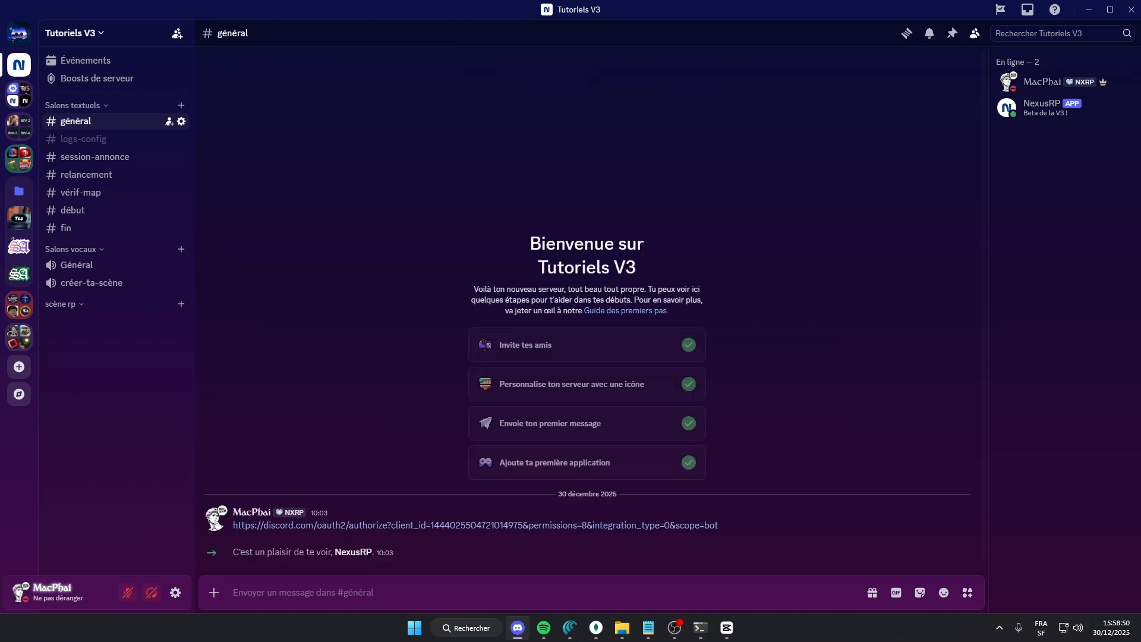